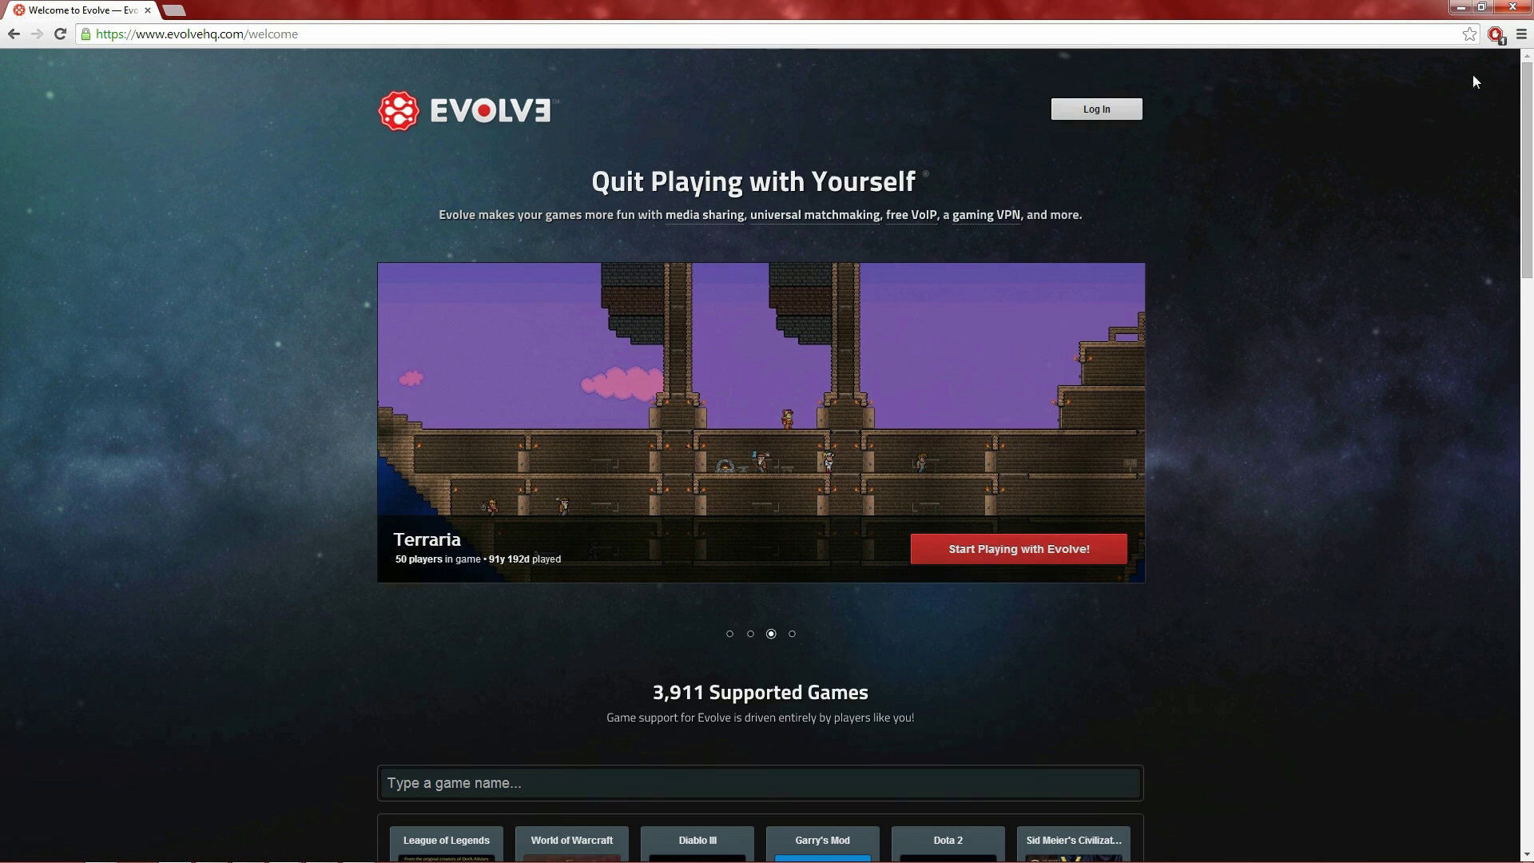
- Launch the Evolve client from the desktop and open its Friends list from the tray icon
click(1460, 7)
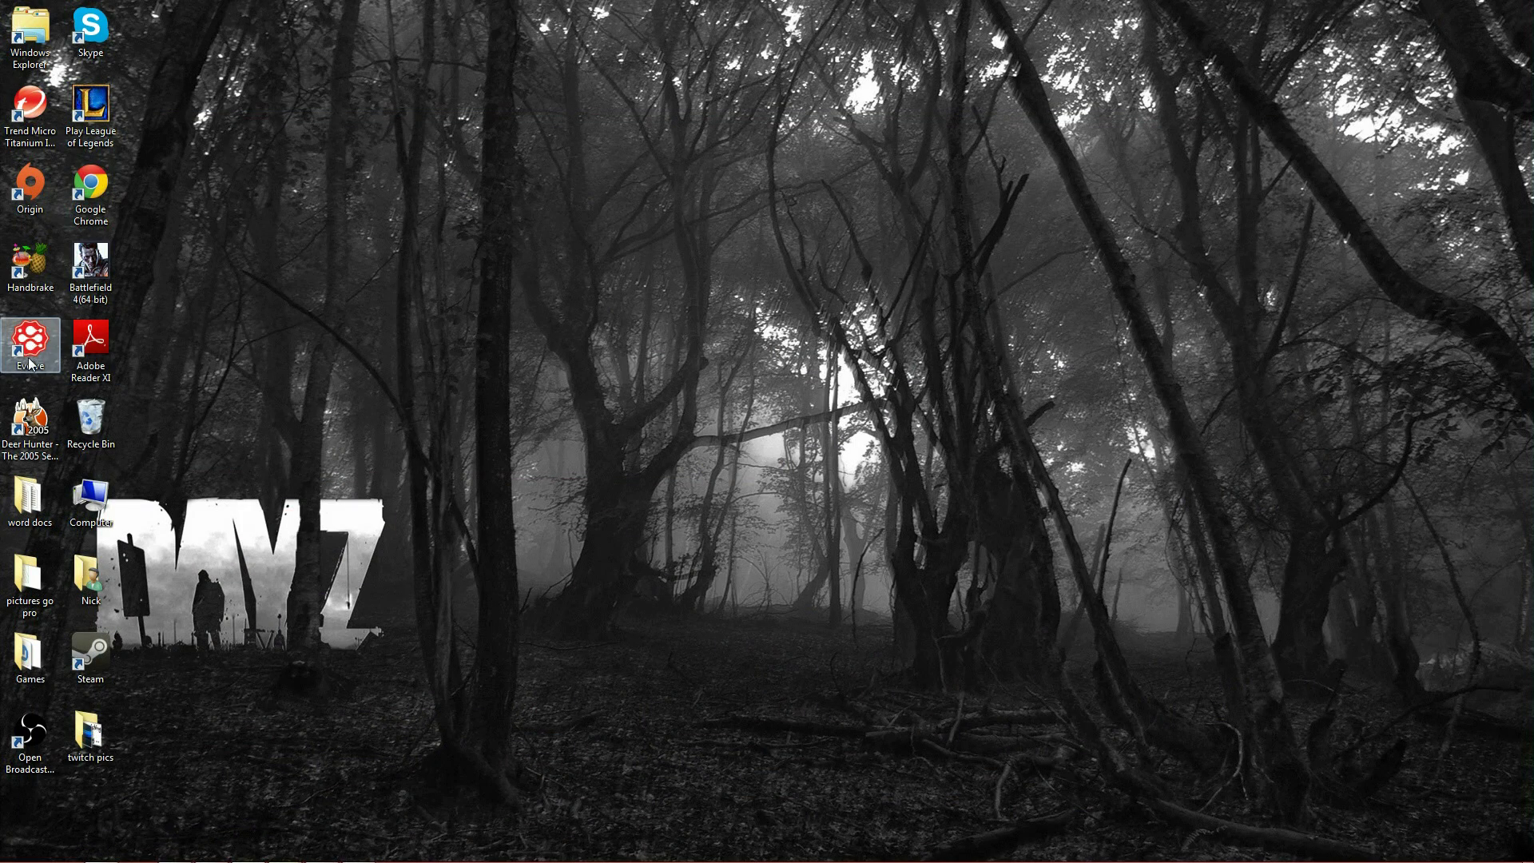
double_click(29, 364)
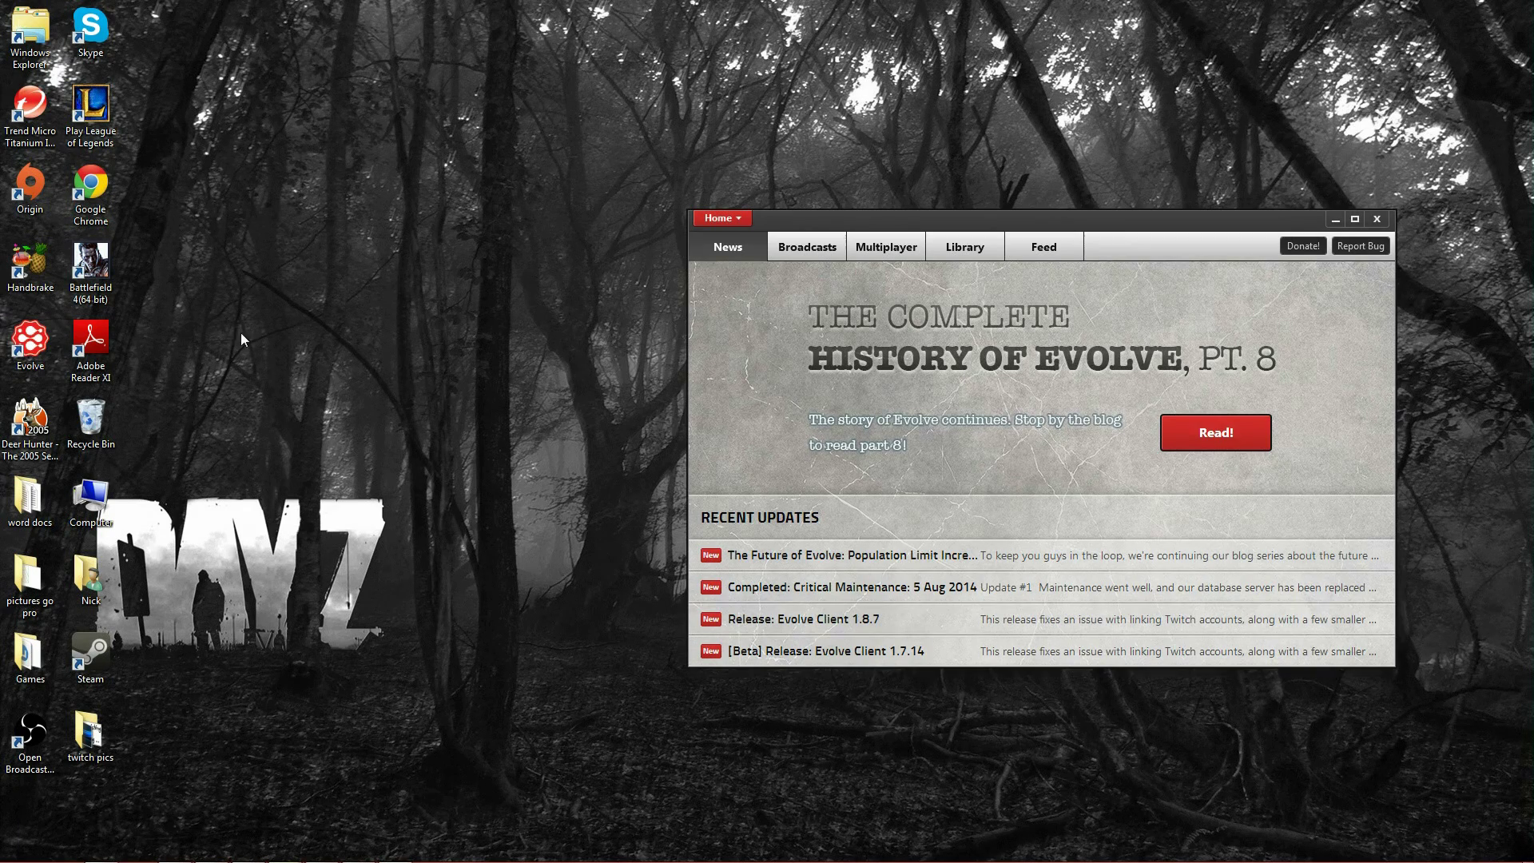
mouse_move(457, 858)
click(1376, 852)
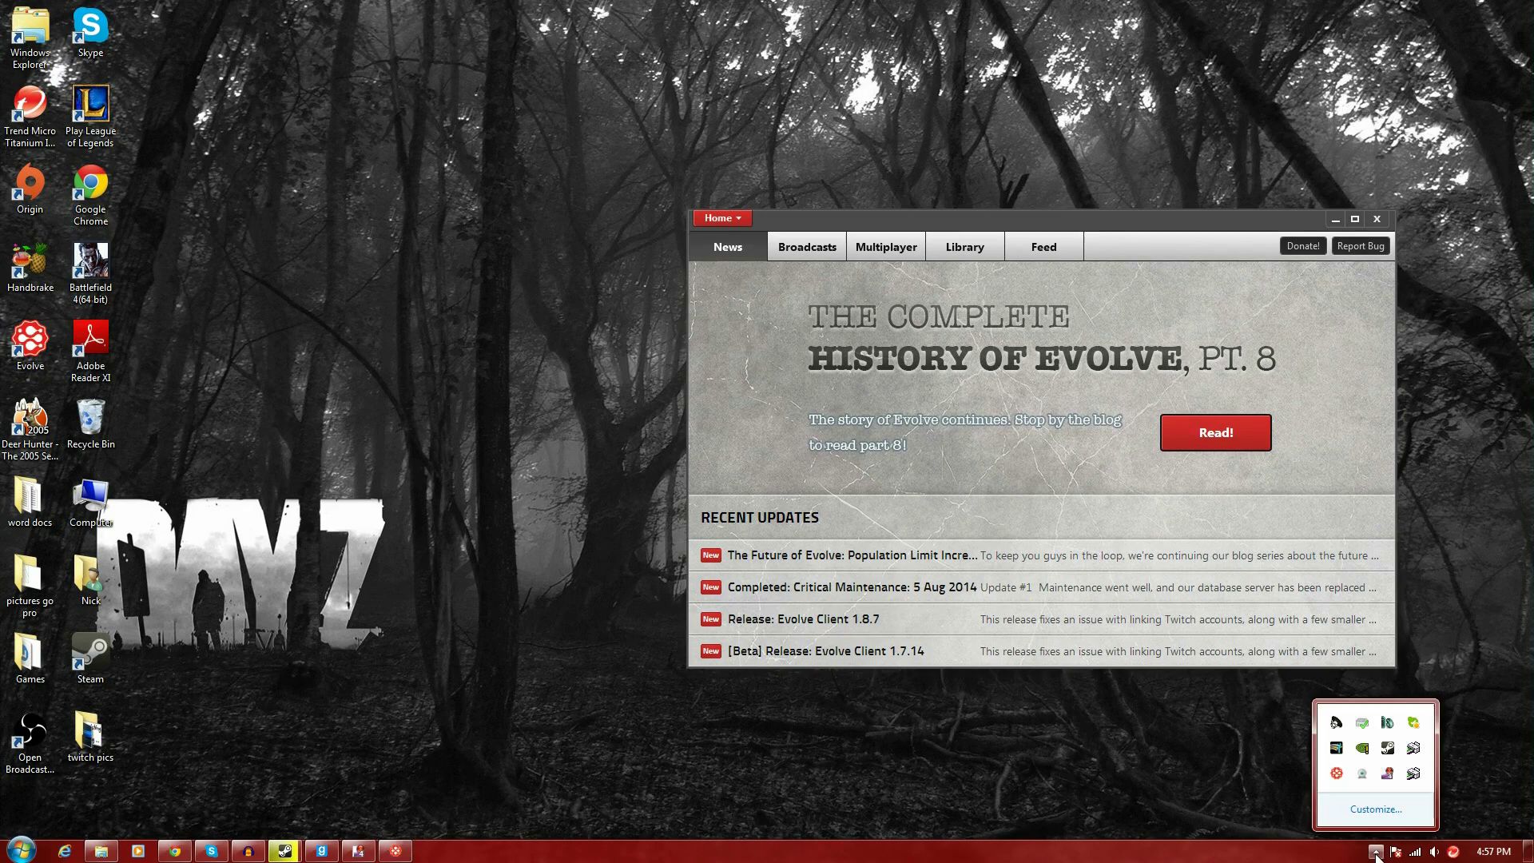
right_click(1334, 775)
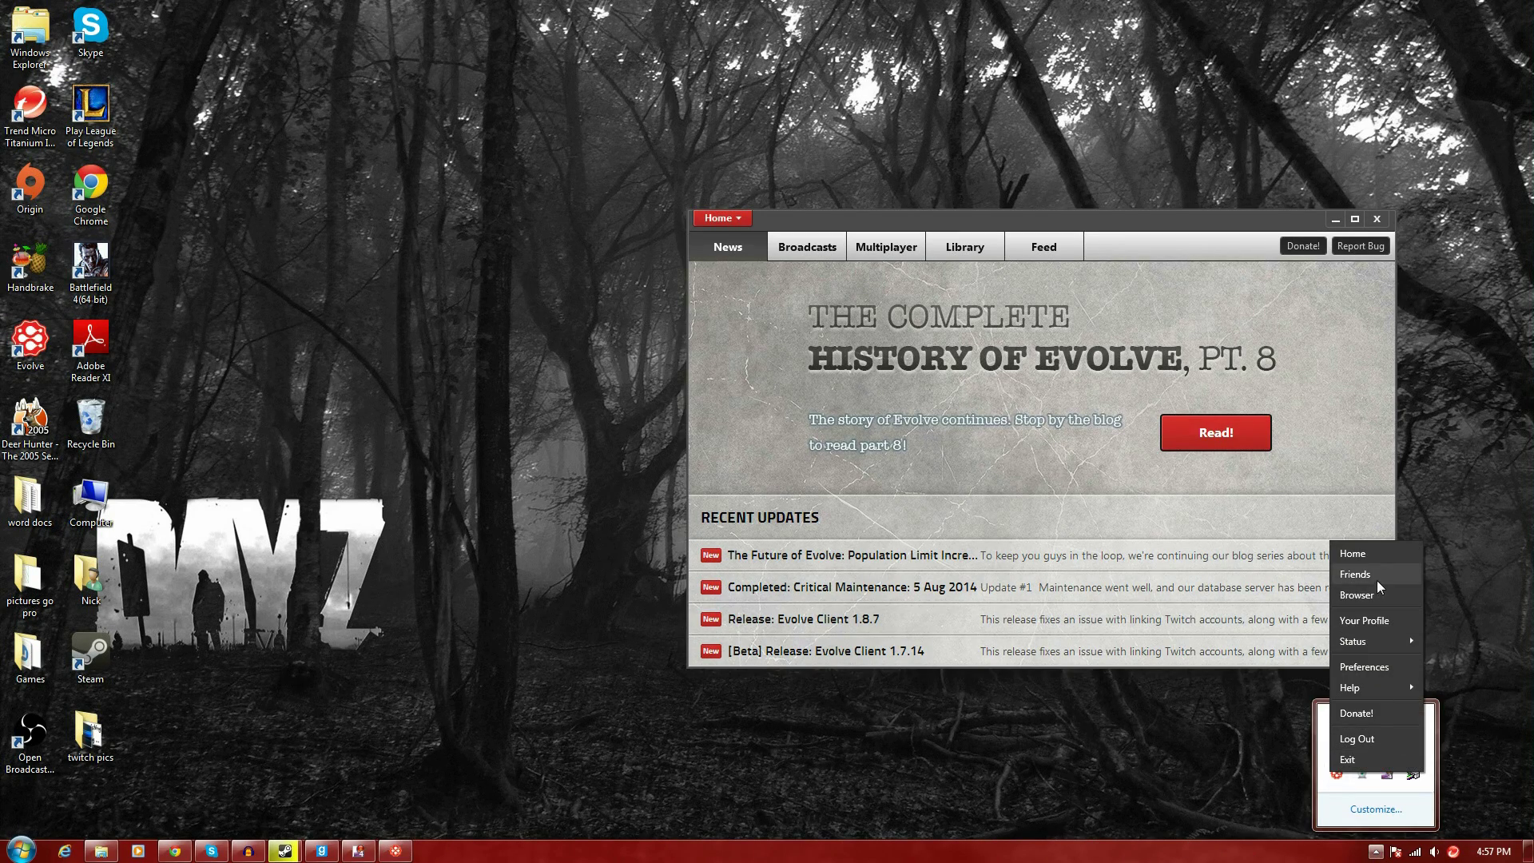
click(1379, 592)
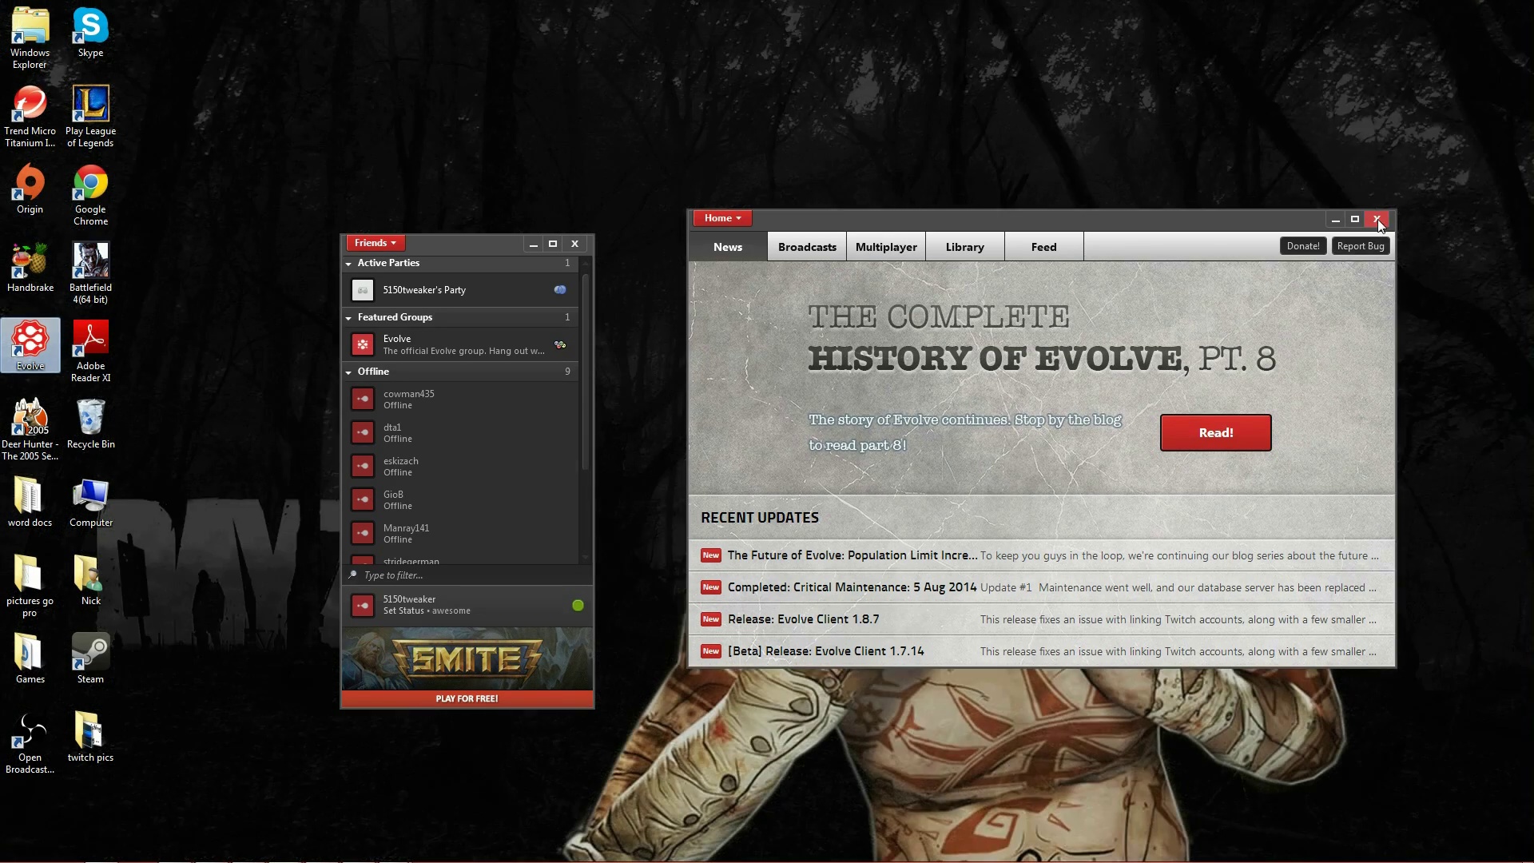
- Close the Evolve News window and open Preferences from the Friends menu
click(1377, 219)
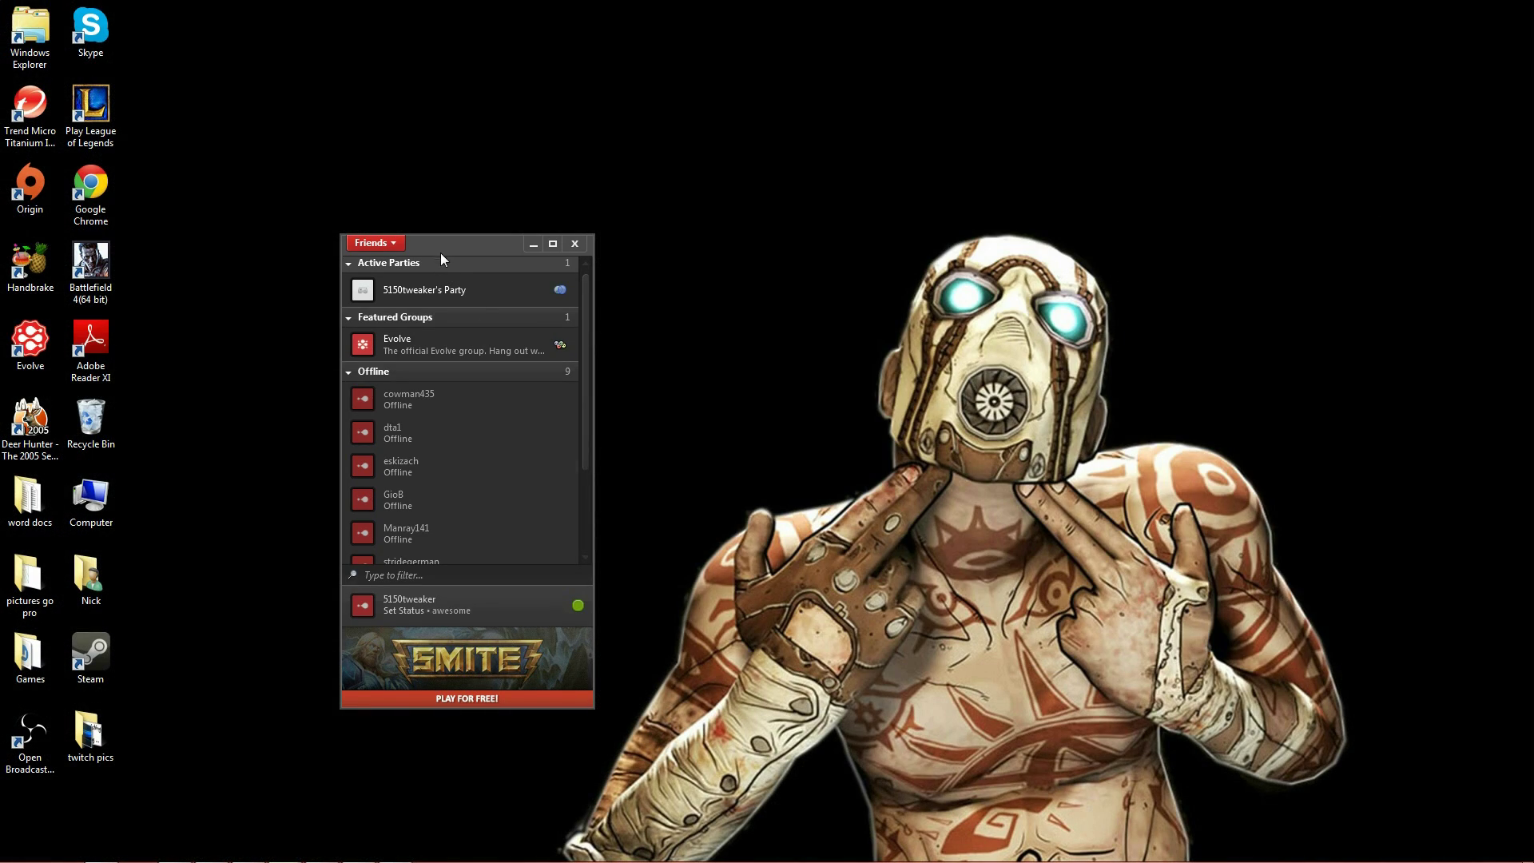
click(397, 246)
click(390, 373)
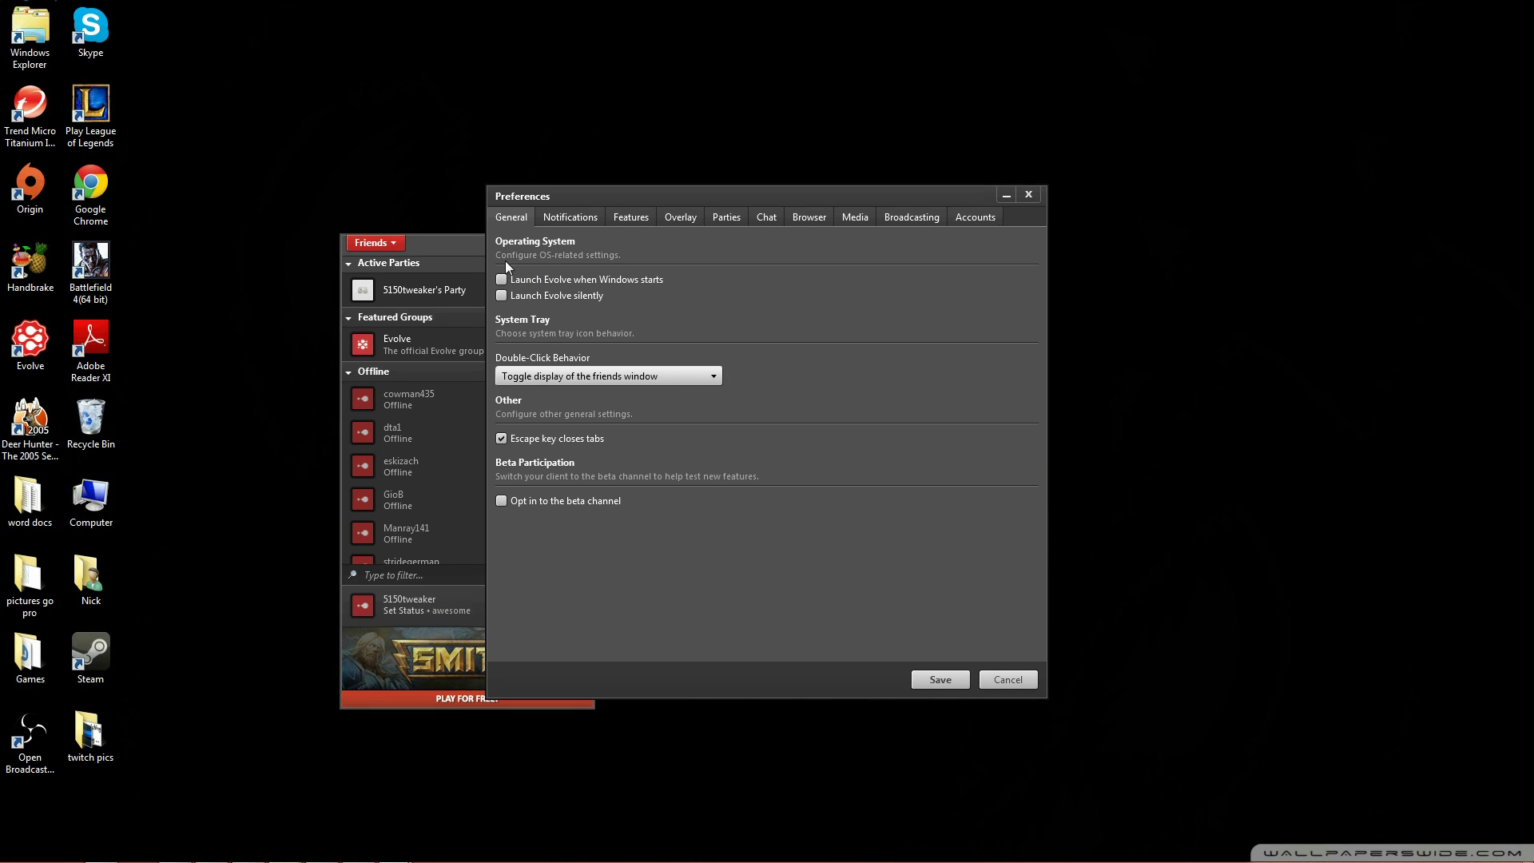
- Save the preferences, create a new party and copy the leader's IP 10.8.212.2
click(920, 677)
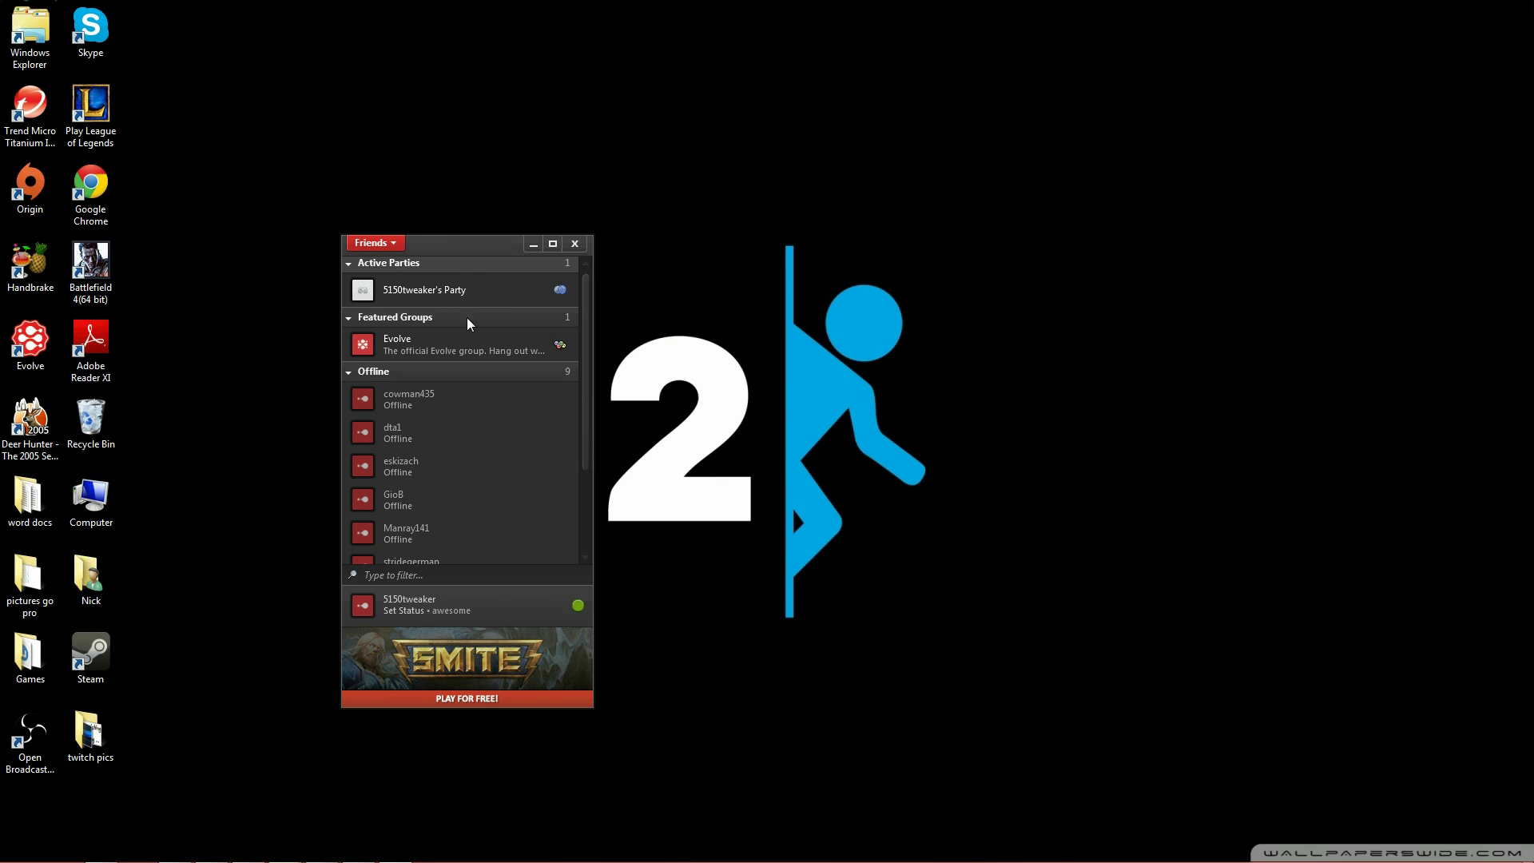
click(374, 242)
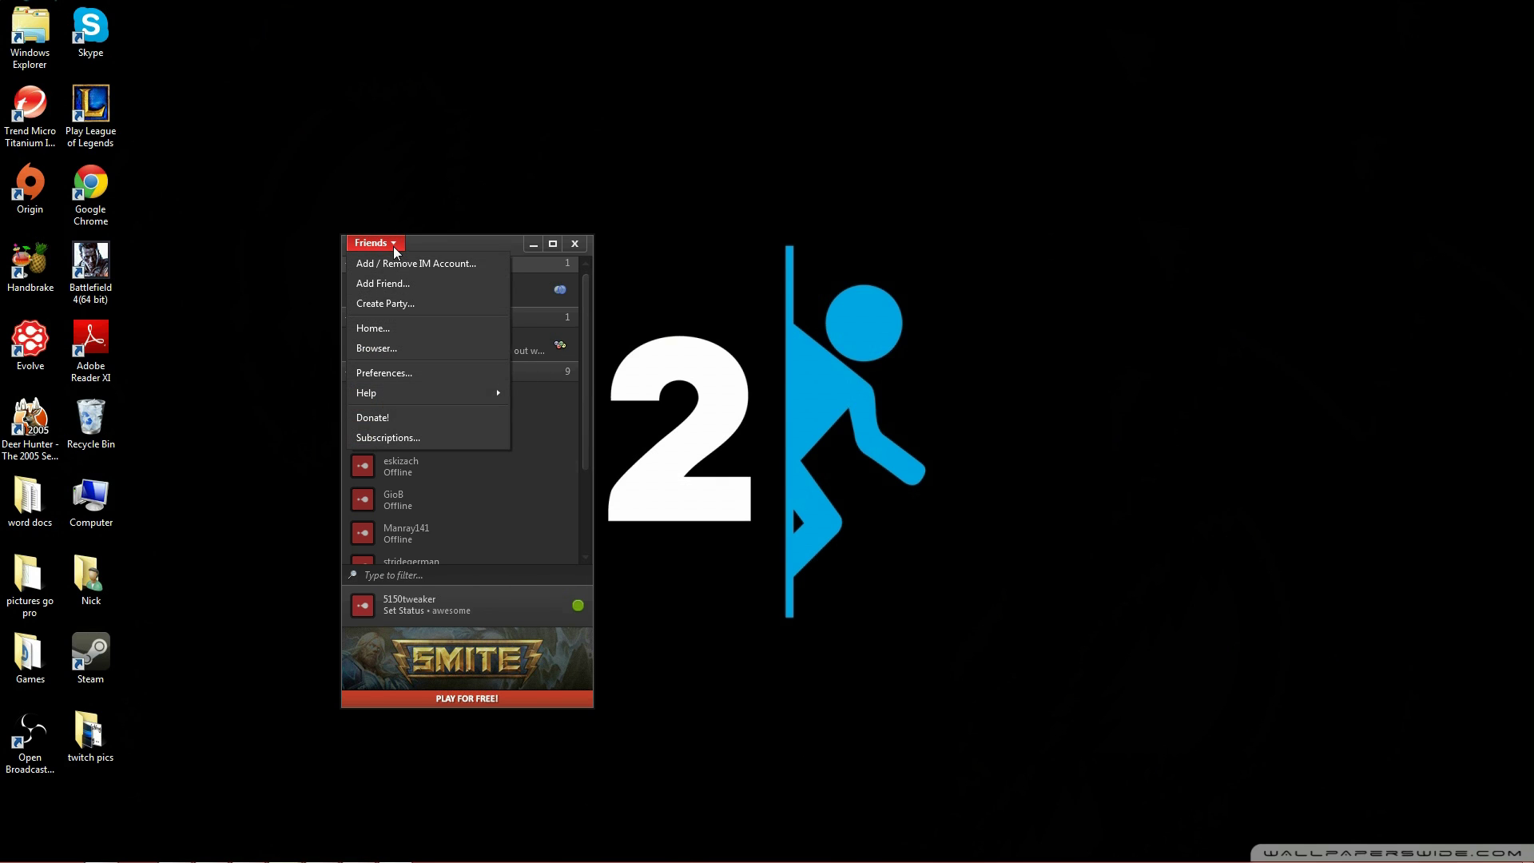
click(403, 305)
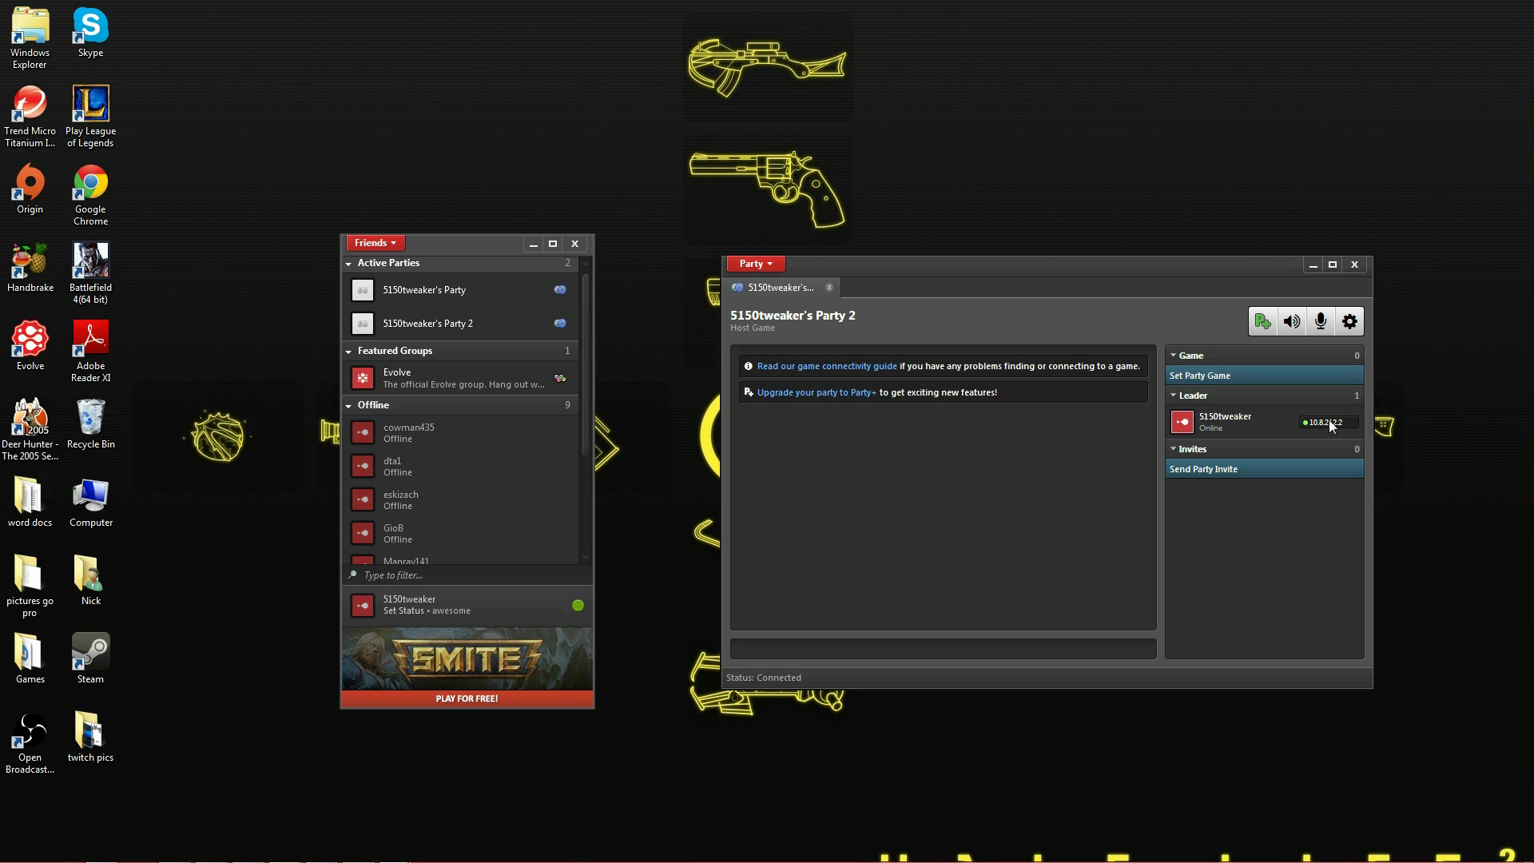
right_click(1315, 420)
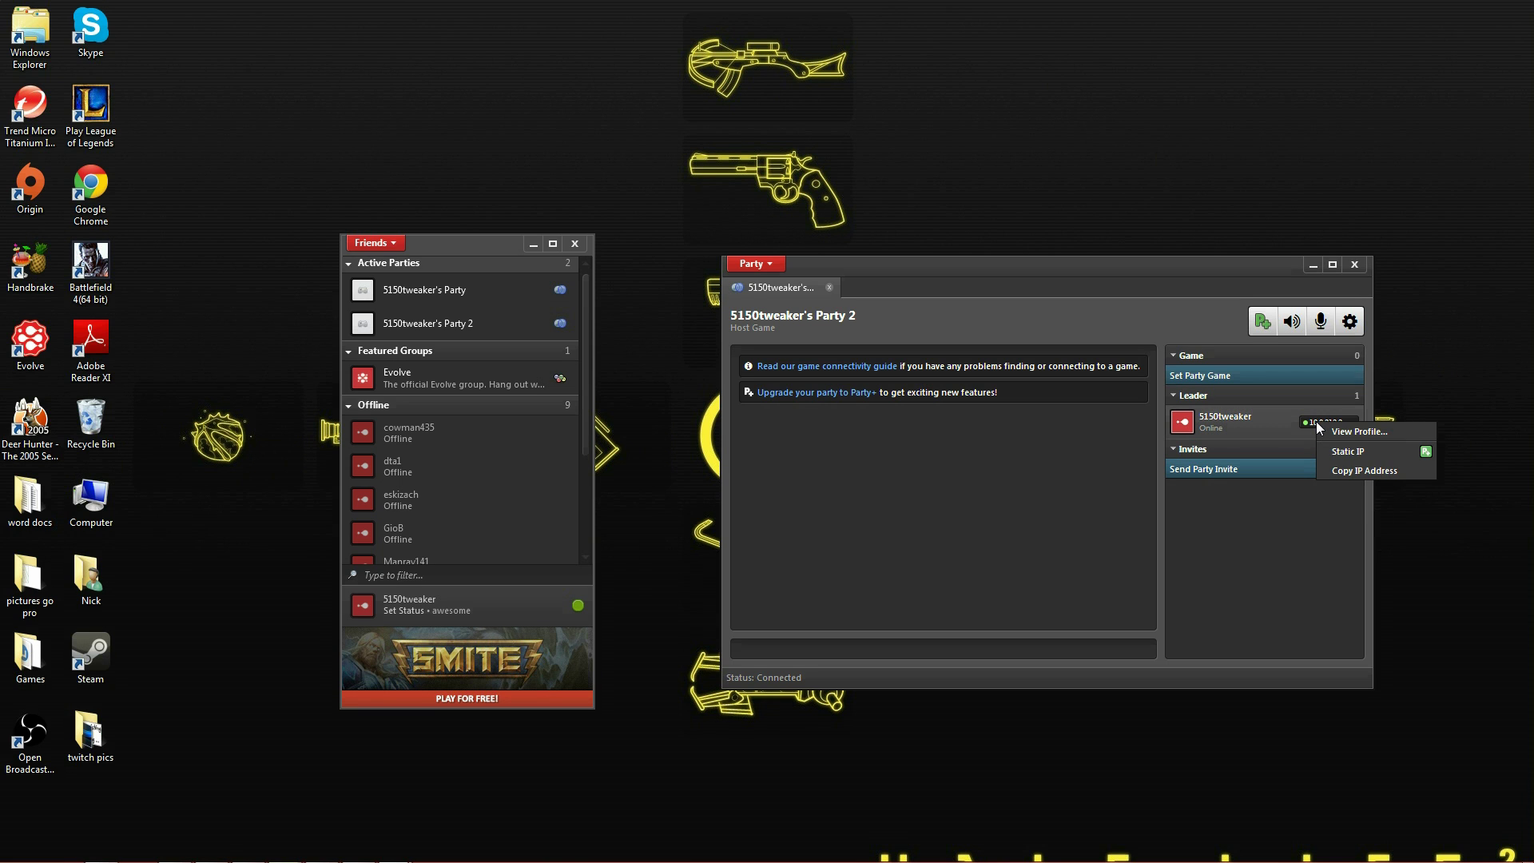
click(1358, 471)
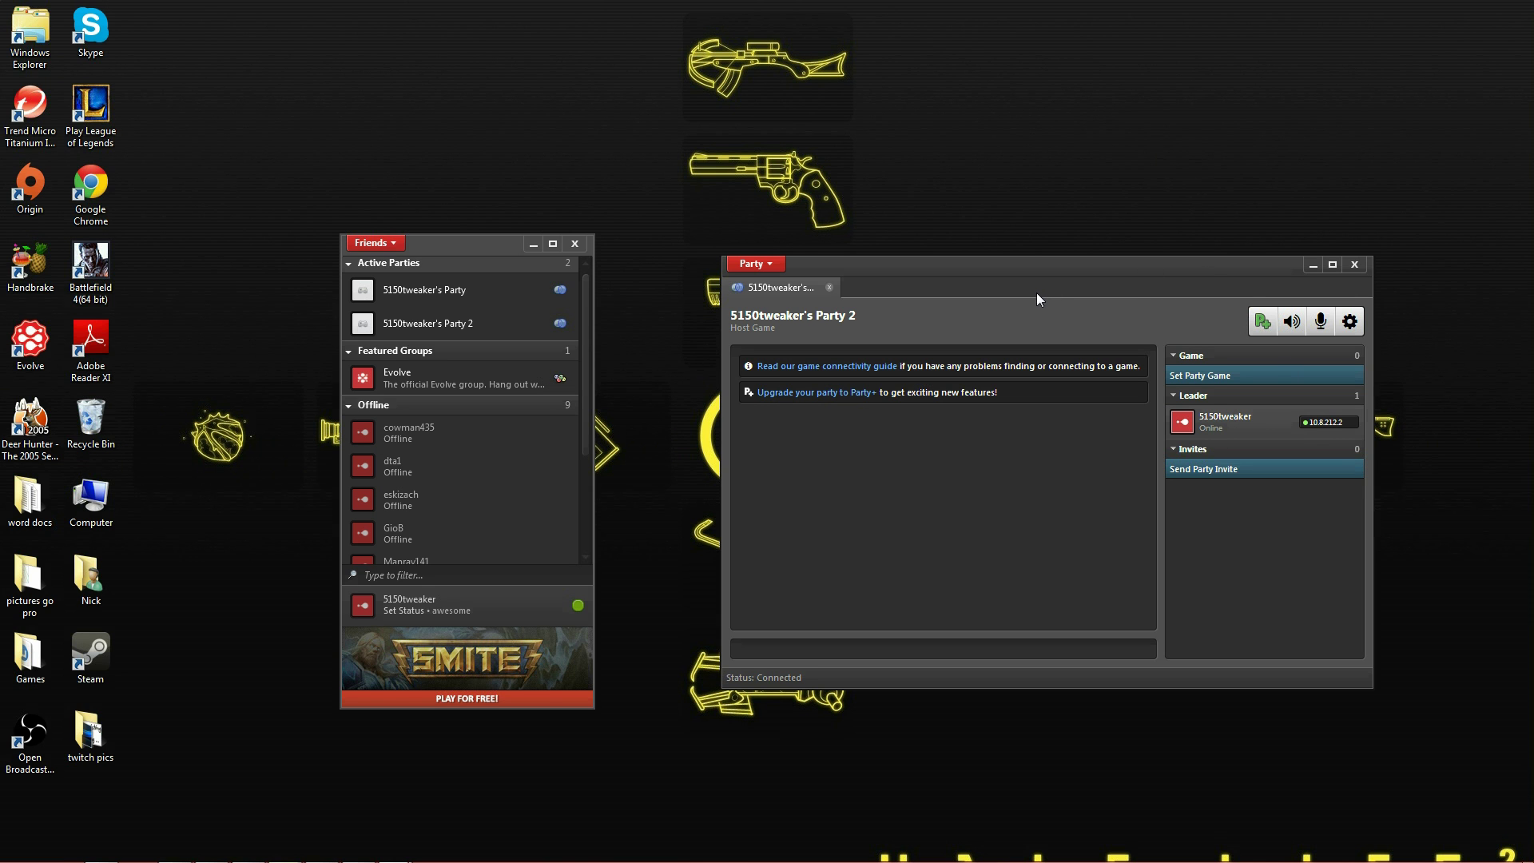
- Move the Party window up-left, check the Friends list menus, then minimize the Friends window
drag(1033, 264, 1008, 249)
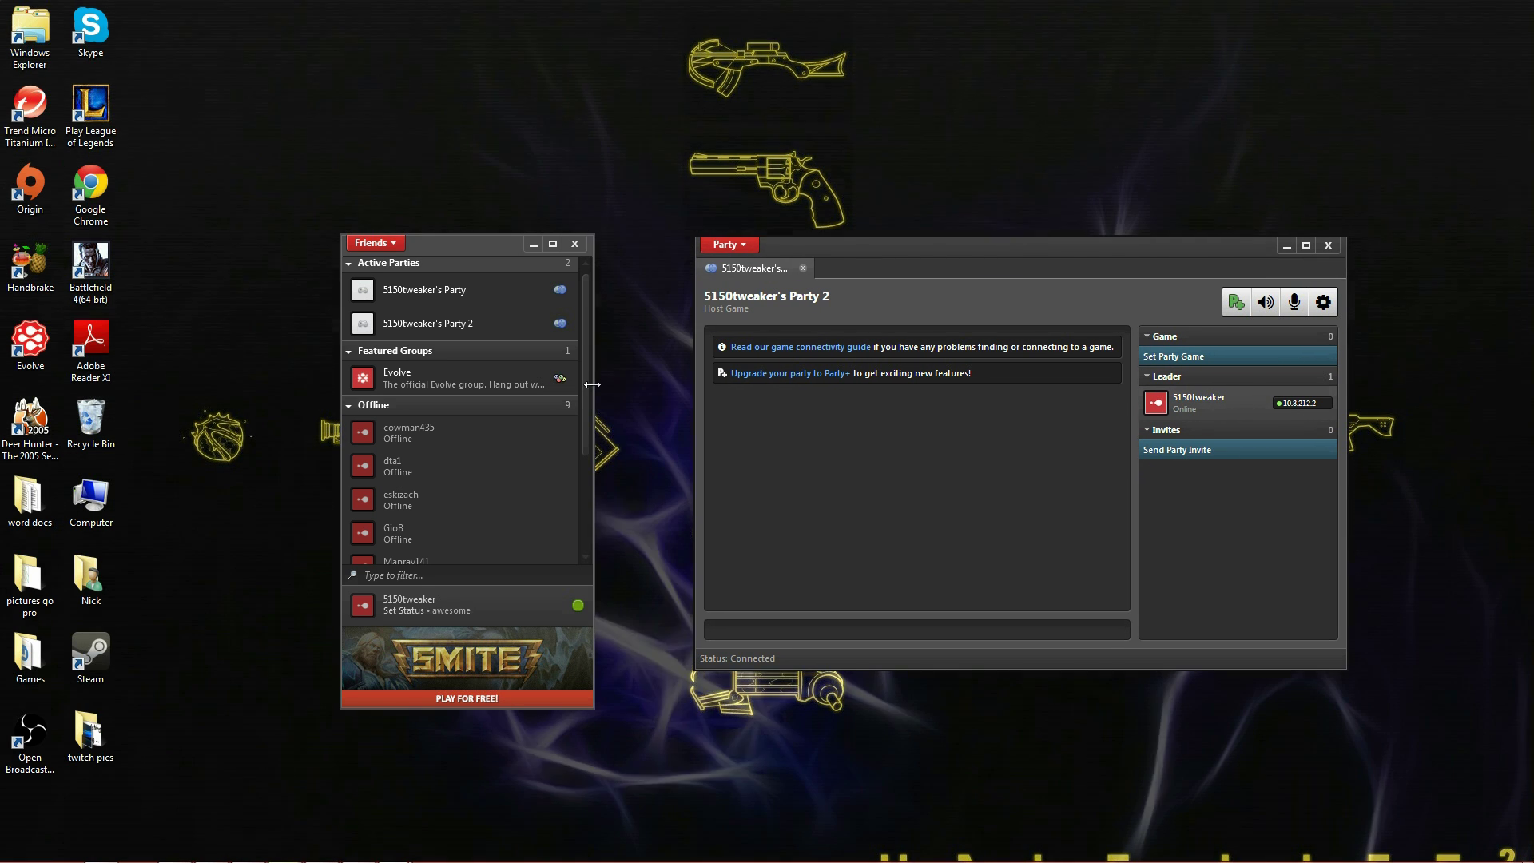
scroll(575, 415, down, 2)
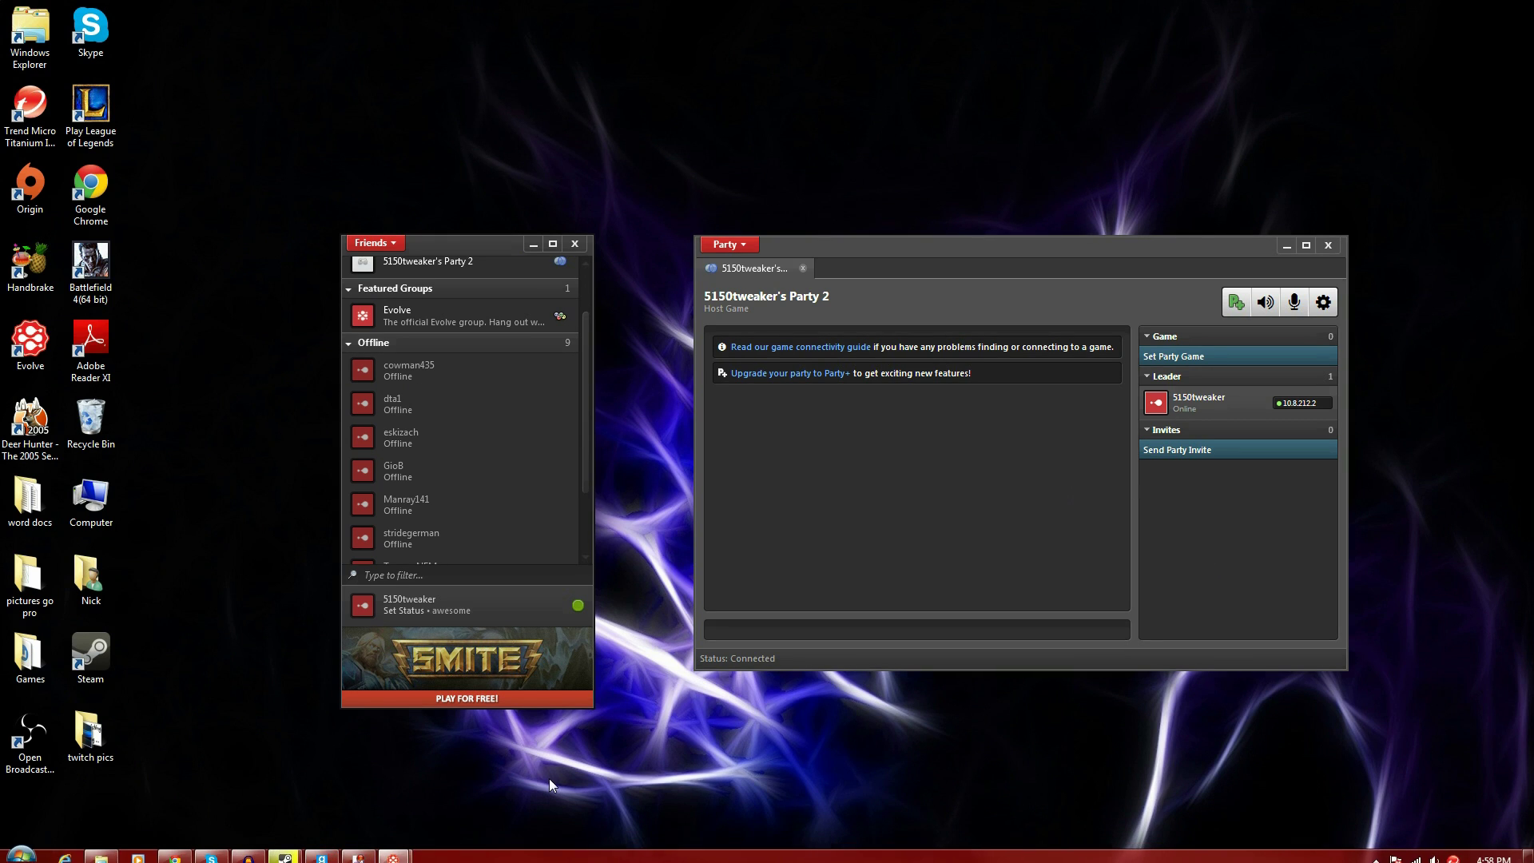
scroll(417, 377, up, 2)
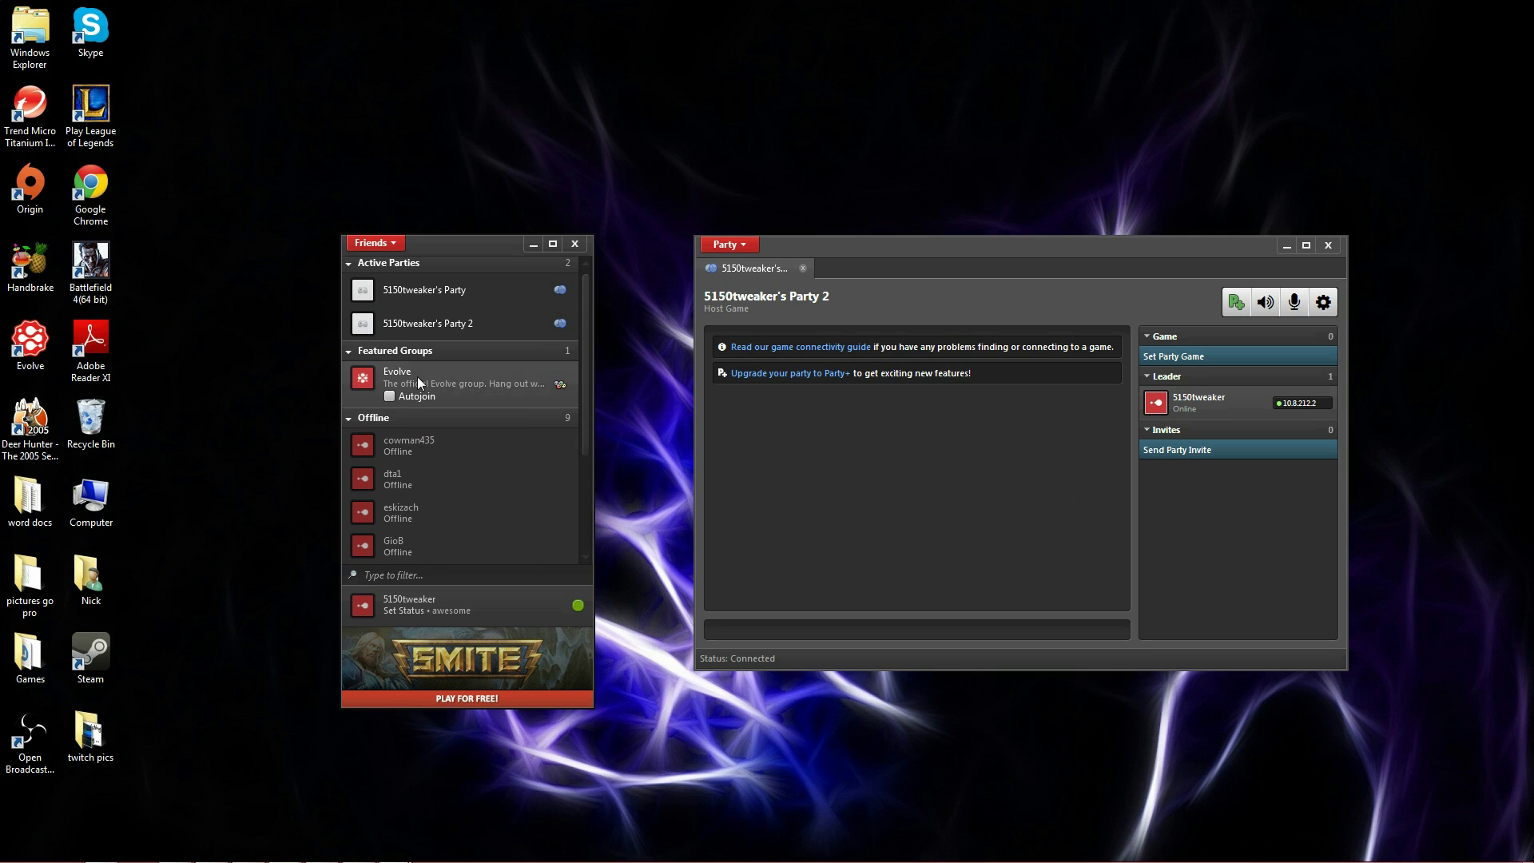
right_click(417, 376)
right_click(407, 465)
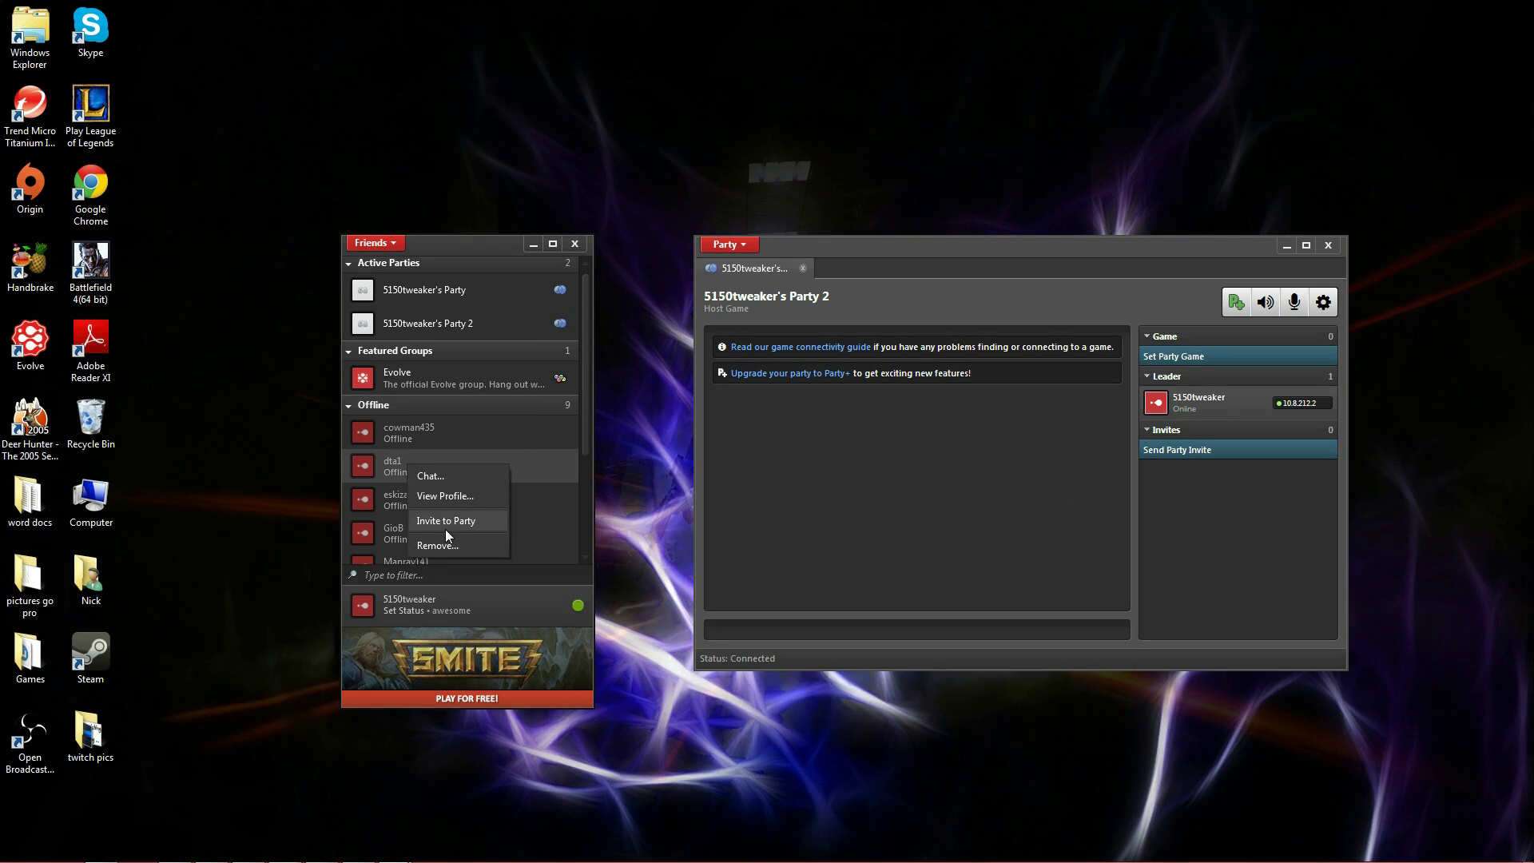
click(617, 276)
click(529, 244)
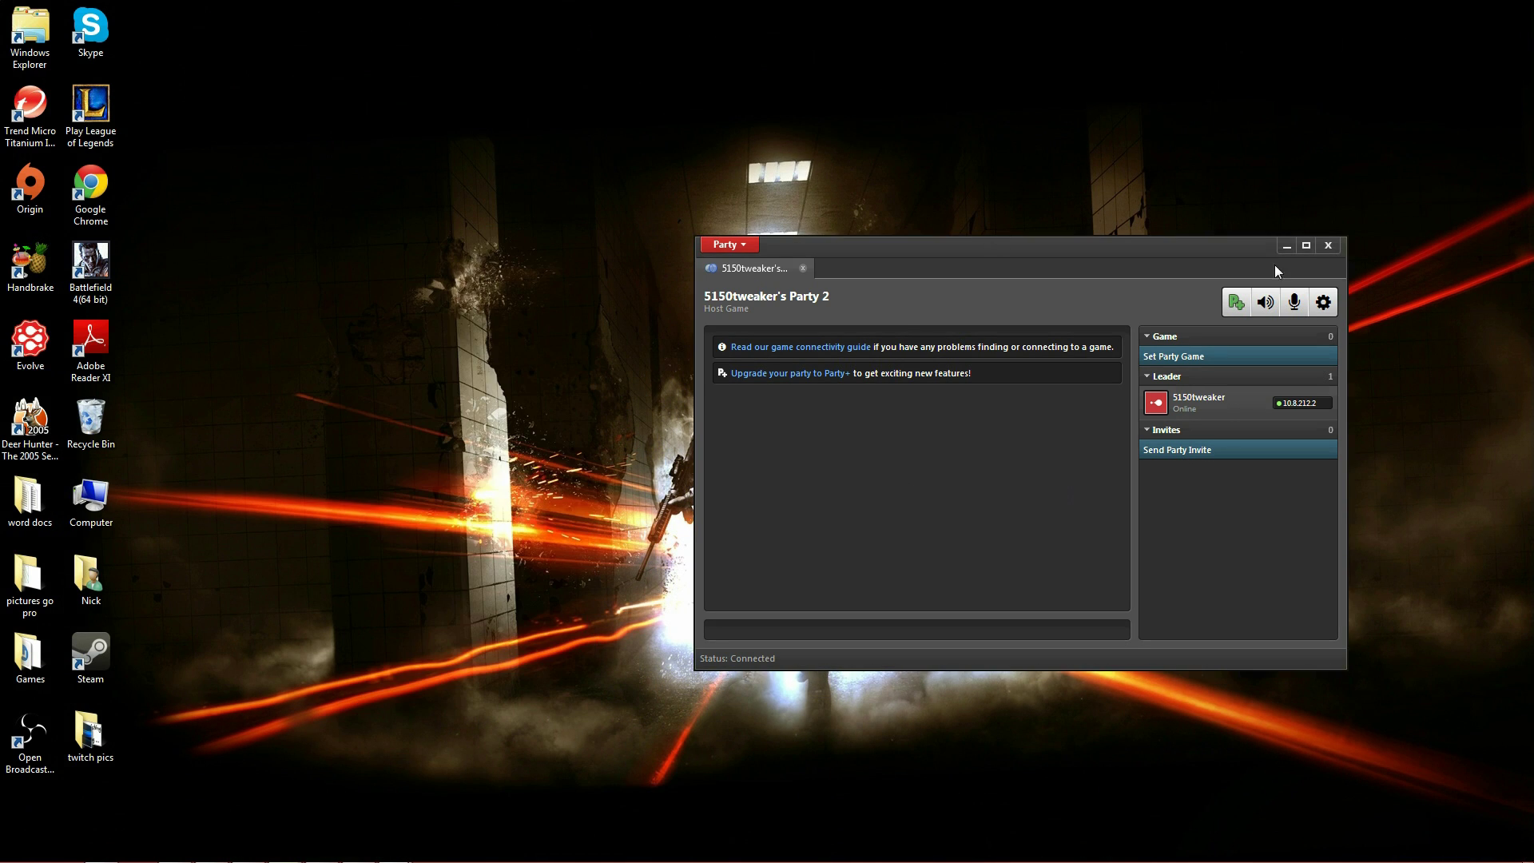
- Minimize the party window, switch to Garry's Mod and browse the Other, Deathrun and Sandbox maps
click(1286, 246)
click(334, 851)
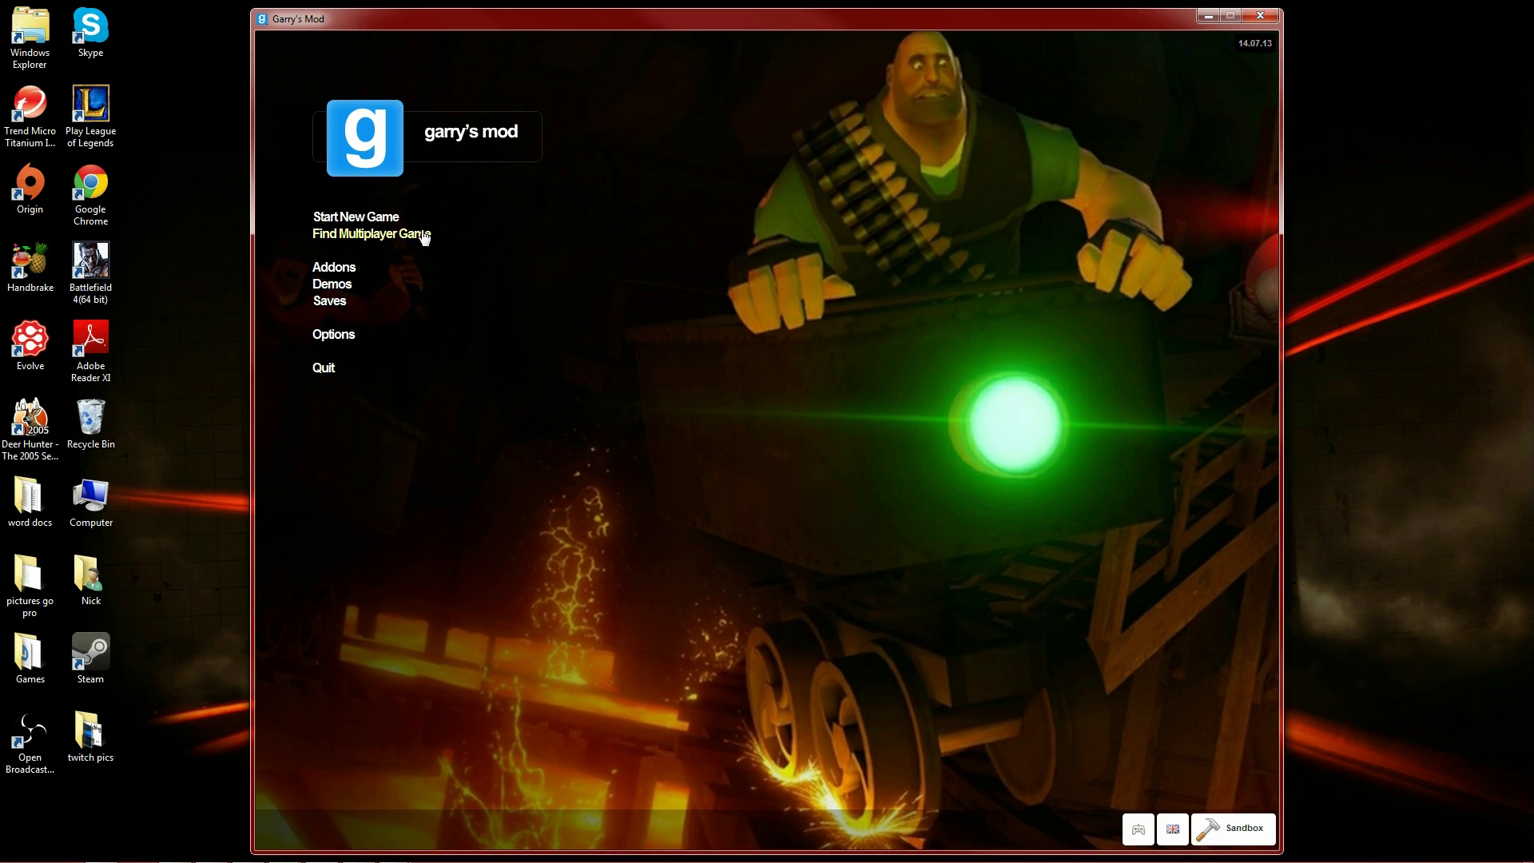
click(396, 217)
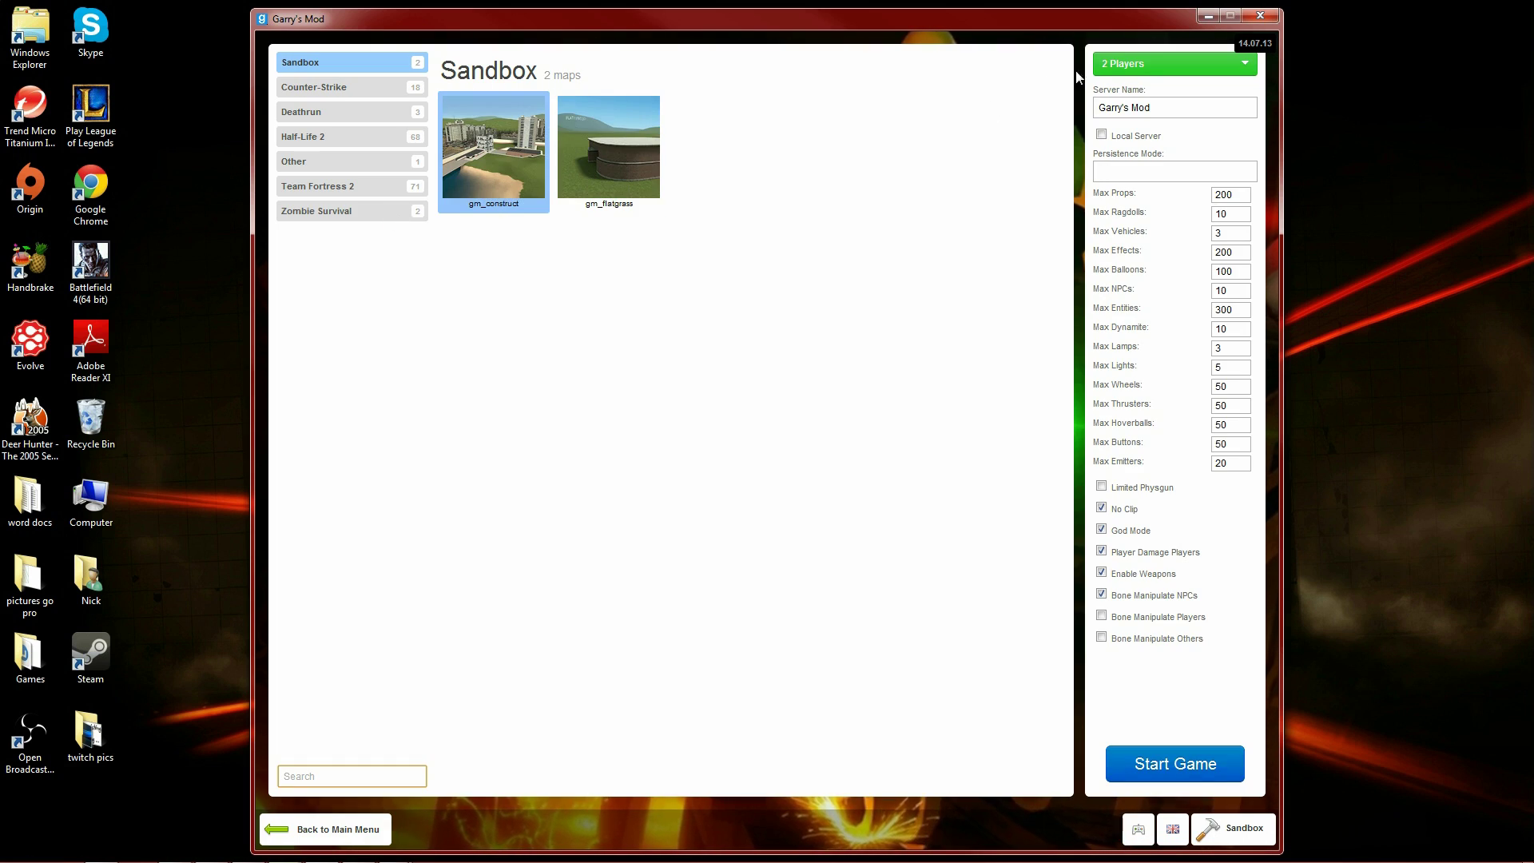
click(411, 159)
click(411, 112)
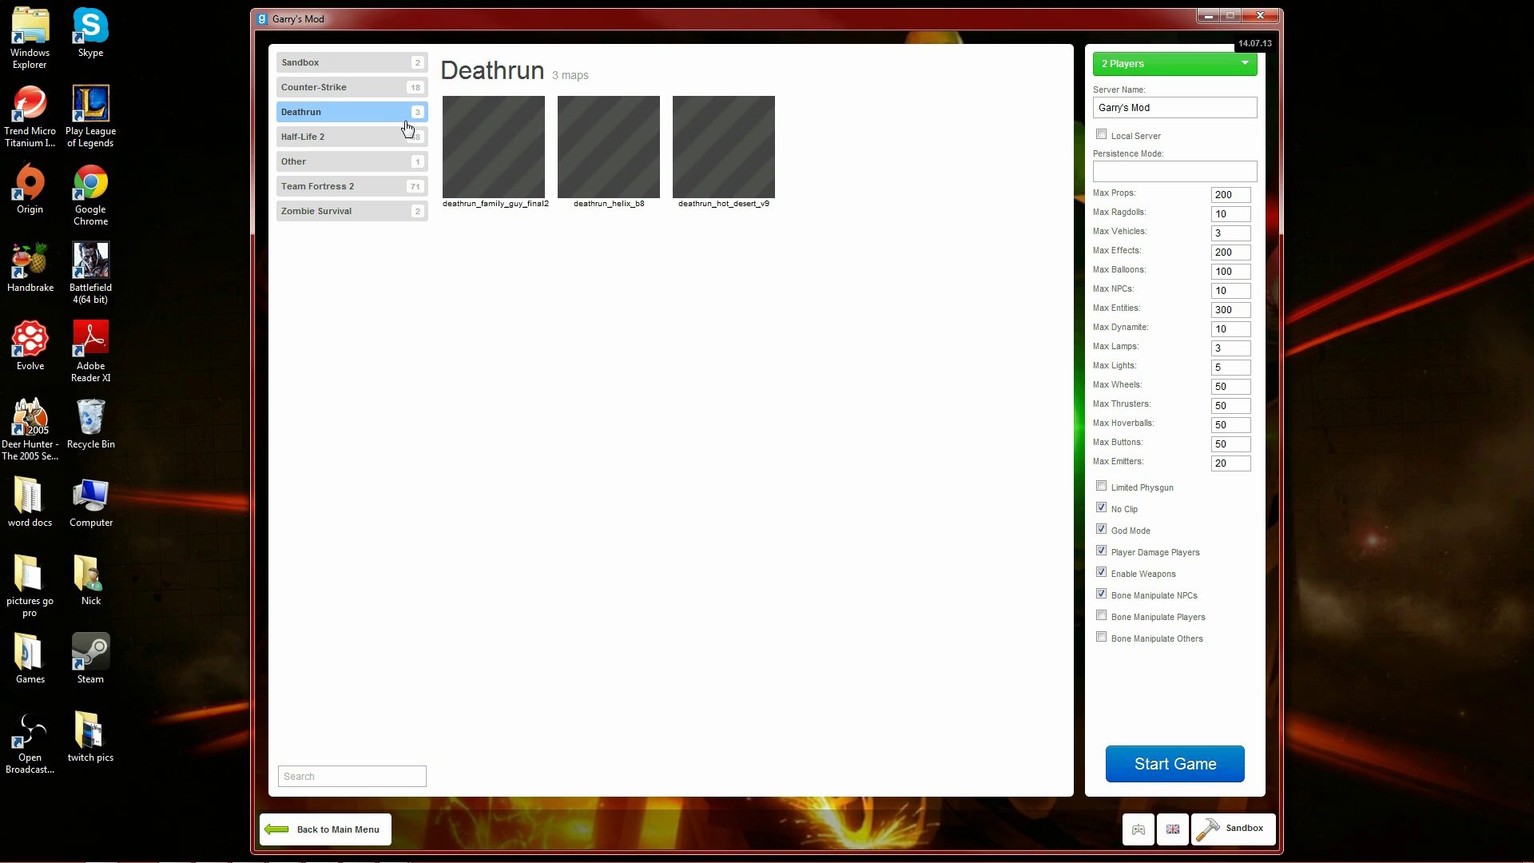
click(370, 63)
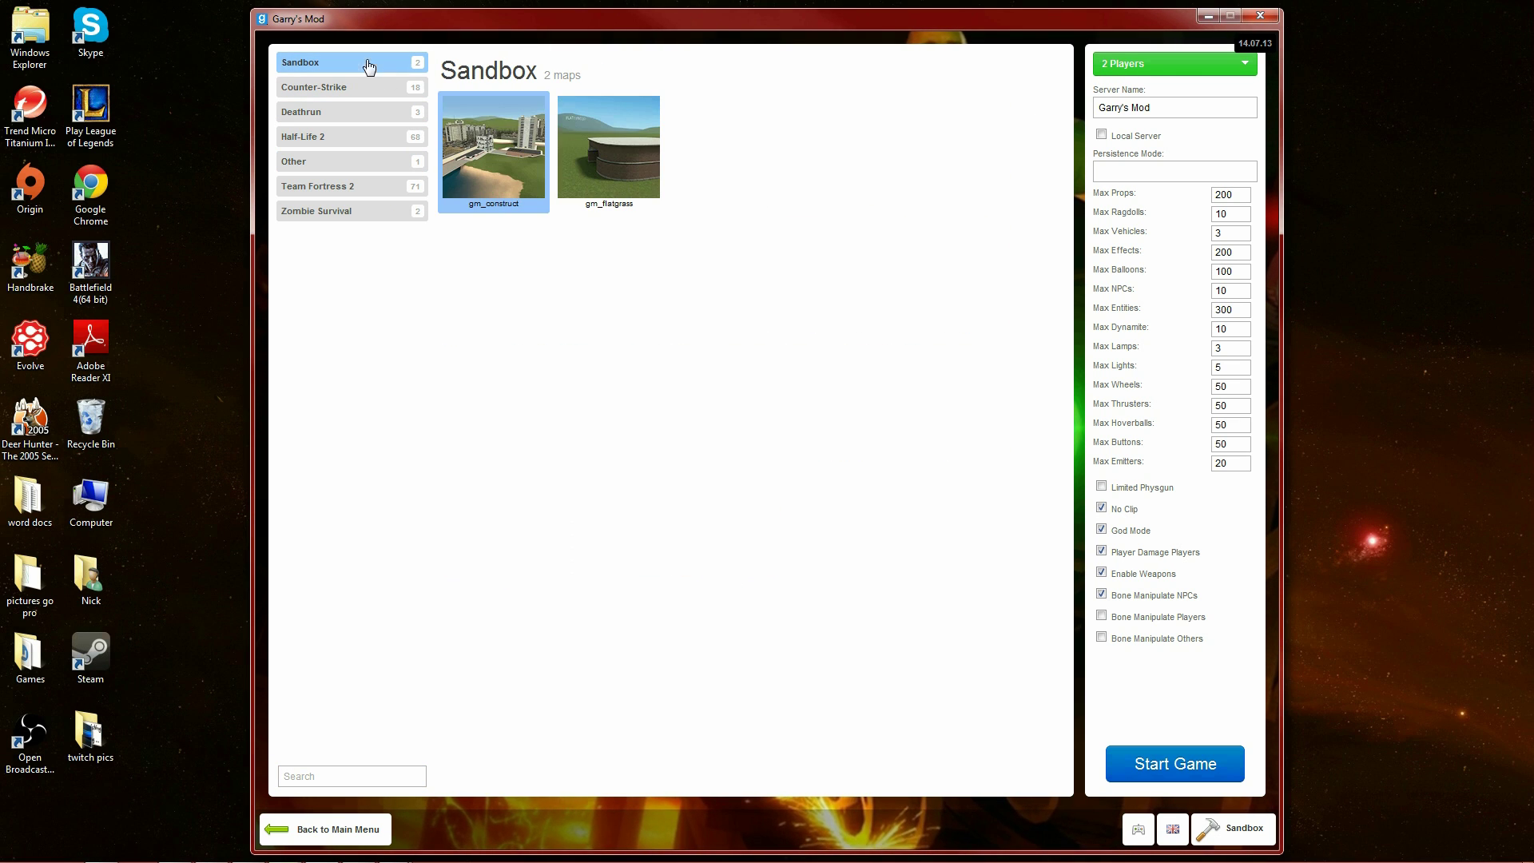
- Set the new game to 8 players and return to the main menu
click(1142, 73)
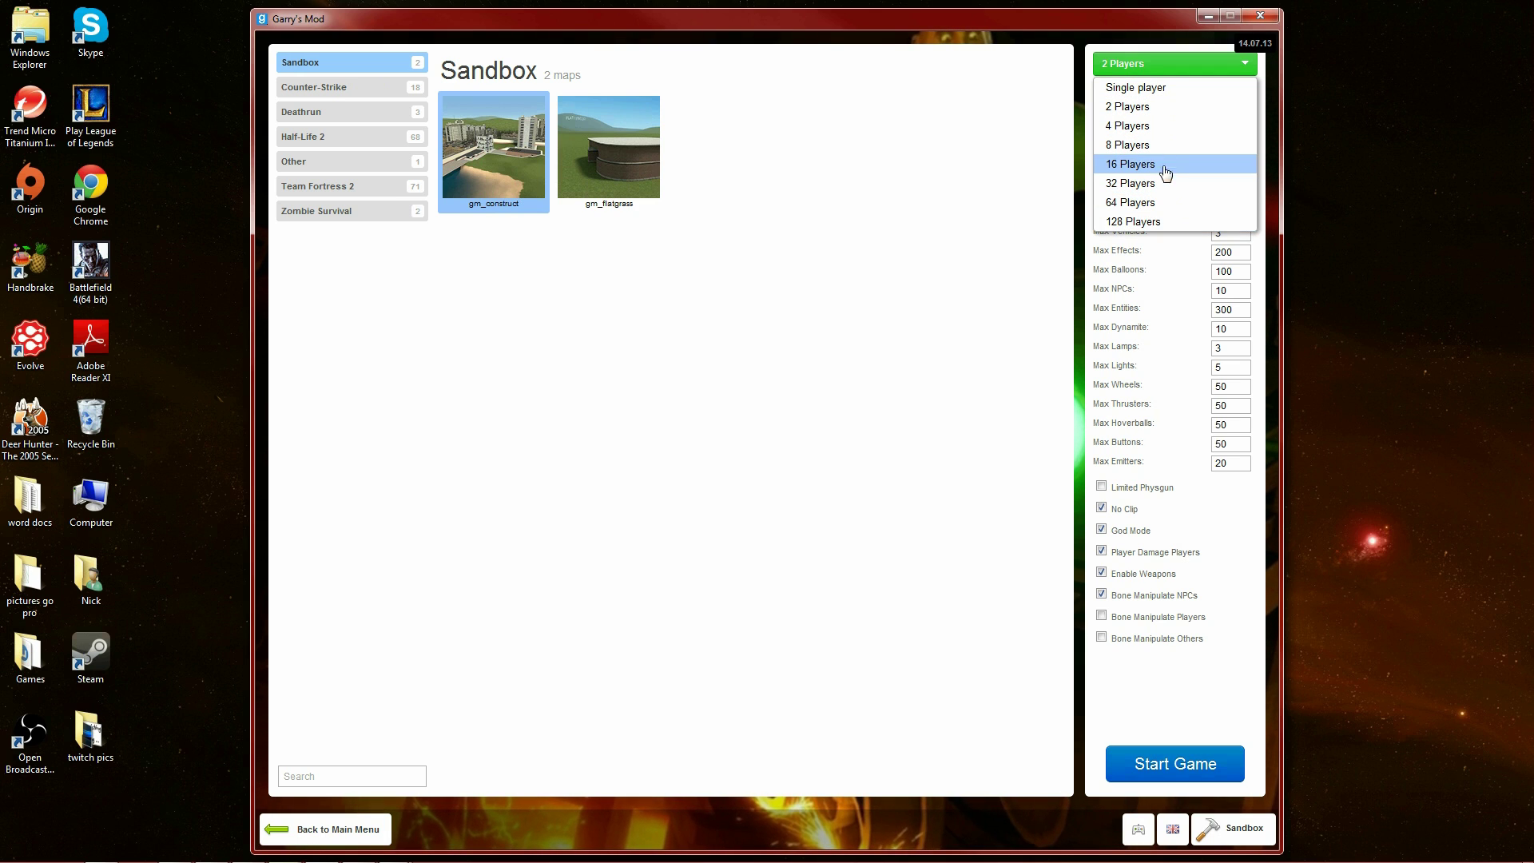
click(1142, 126)
click(1136, 69)
click(1144, 145)
click(1162, 71)
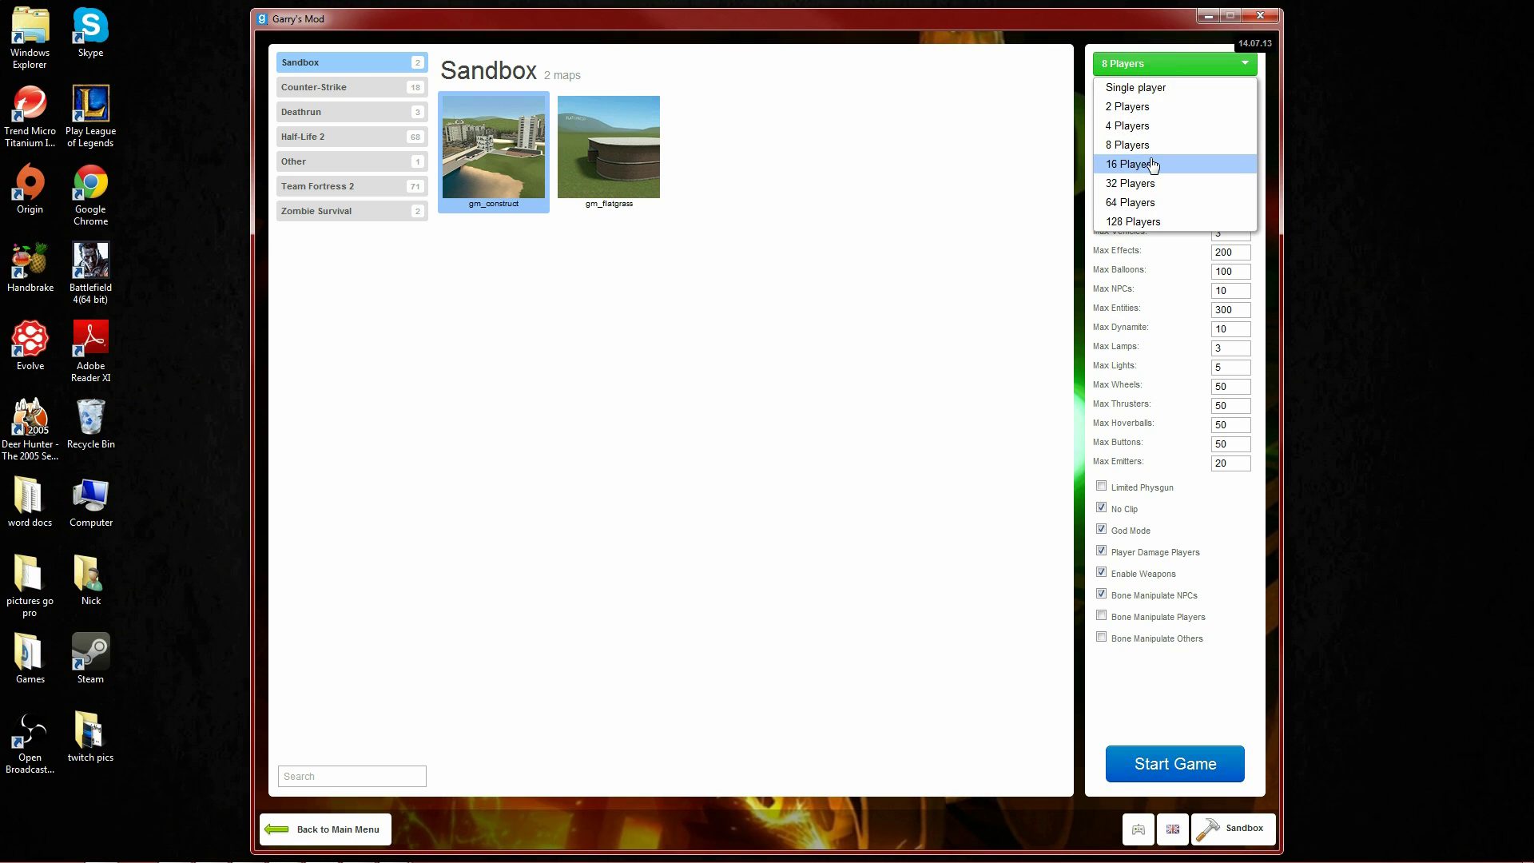
click(1176, 73)
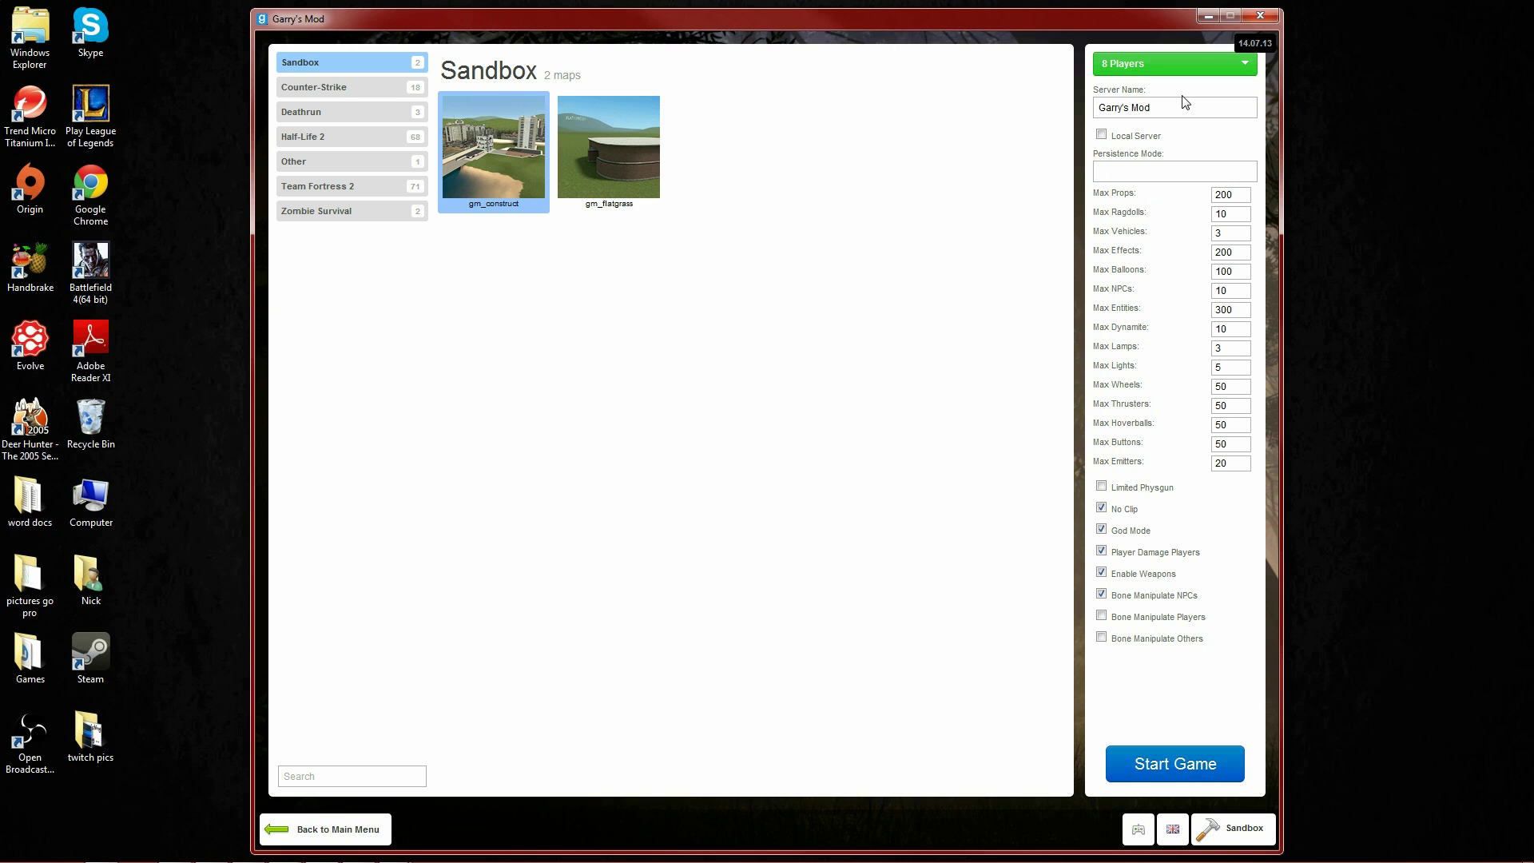
click(372, 833)
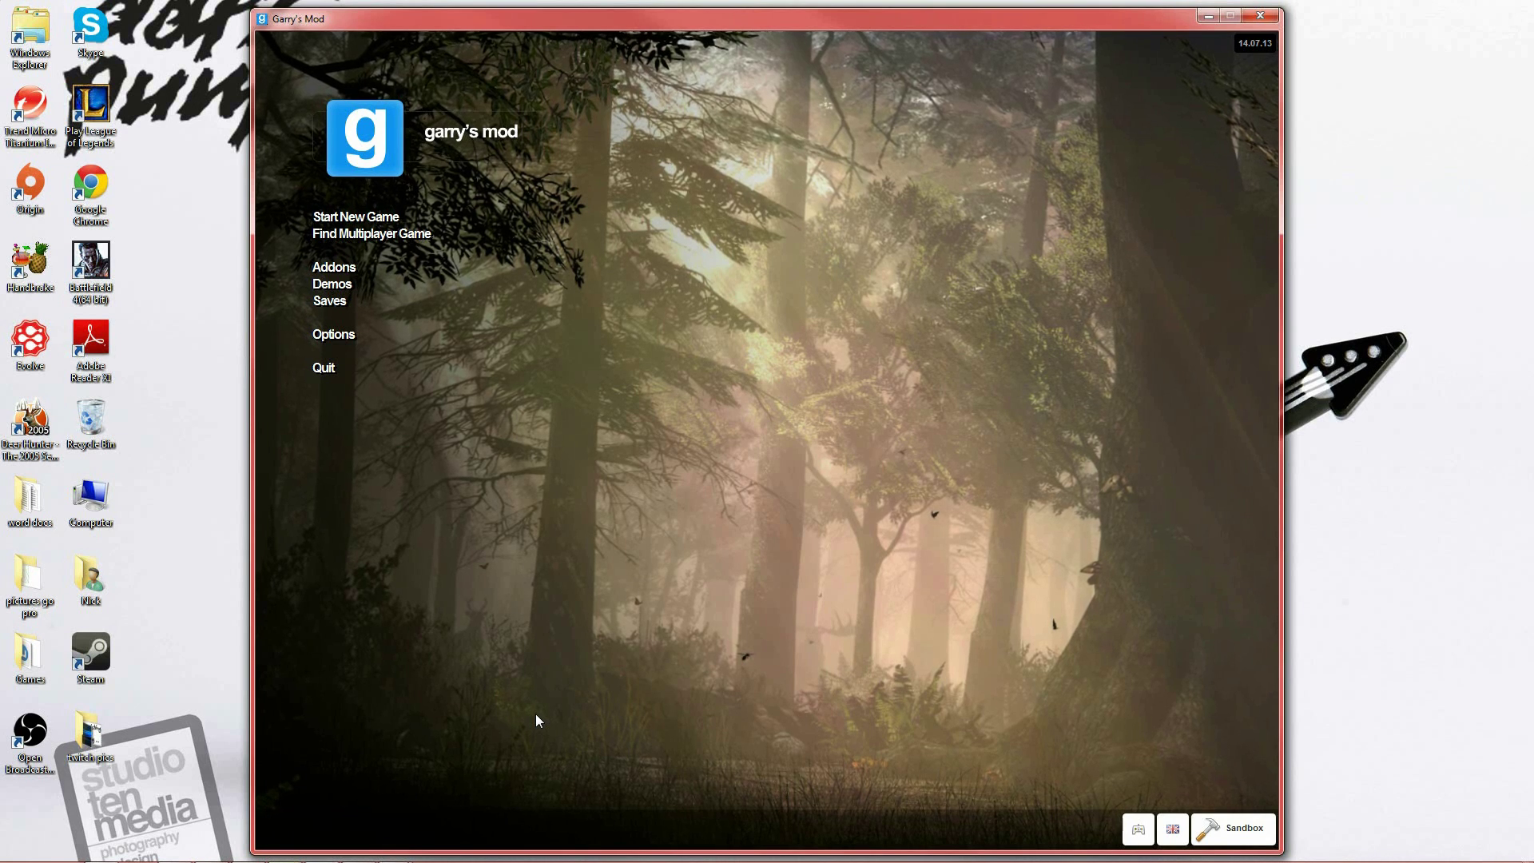
- Open the developer console and enter connect 10.8.212.2 using the copied host IP
key(grave)
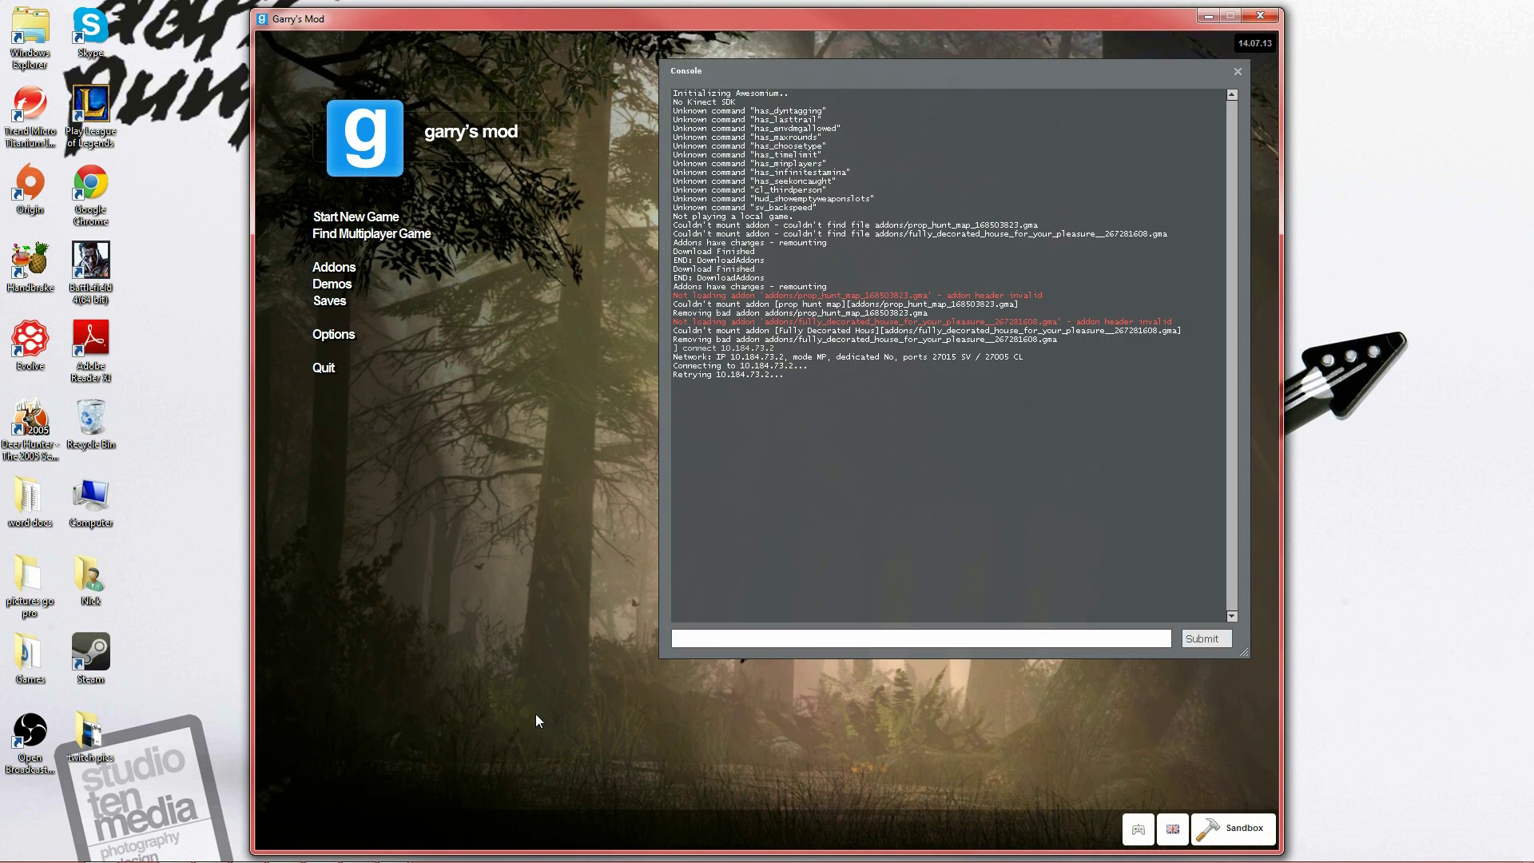
text(connect)
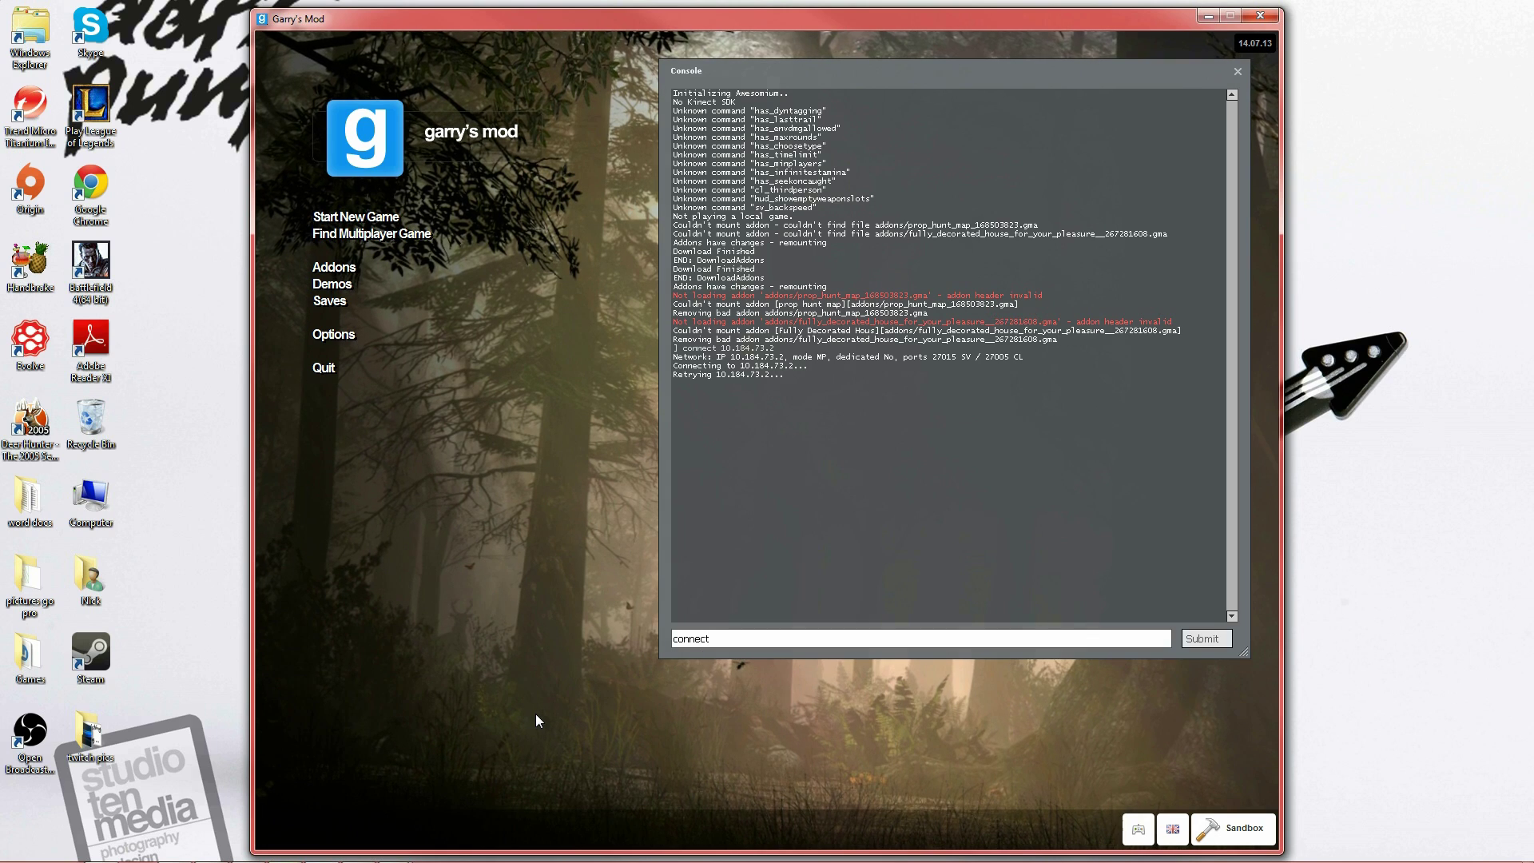
text(10.8.212.2)
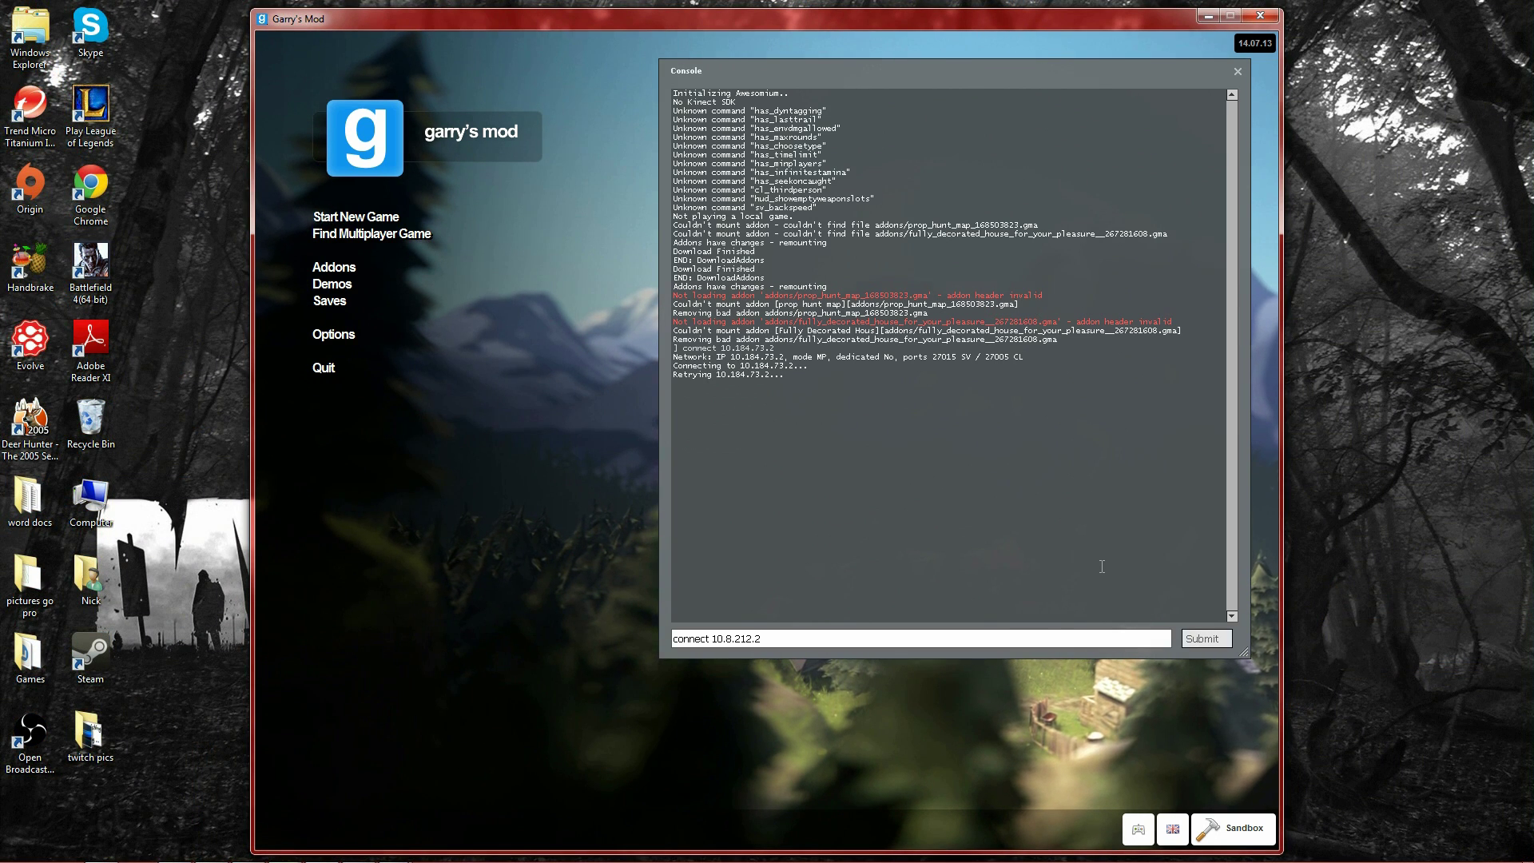
- Clear the connect command and submit sv_kickerrornum 0 in the console
key(BackSpace)
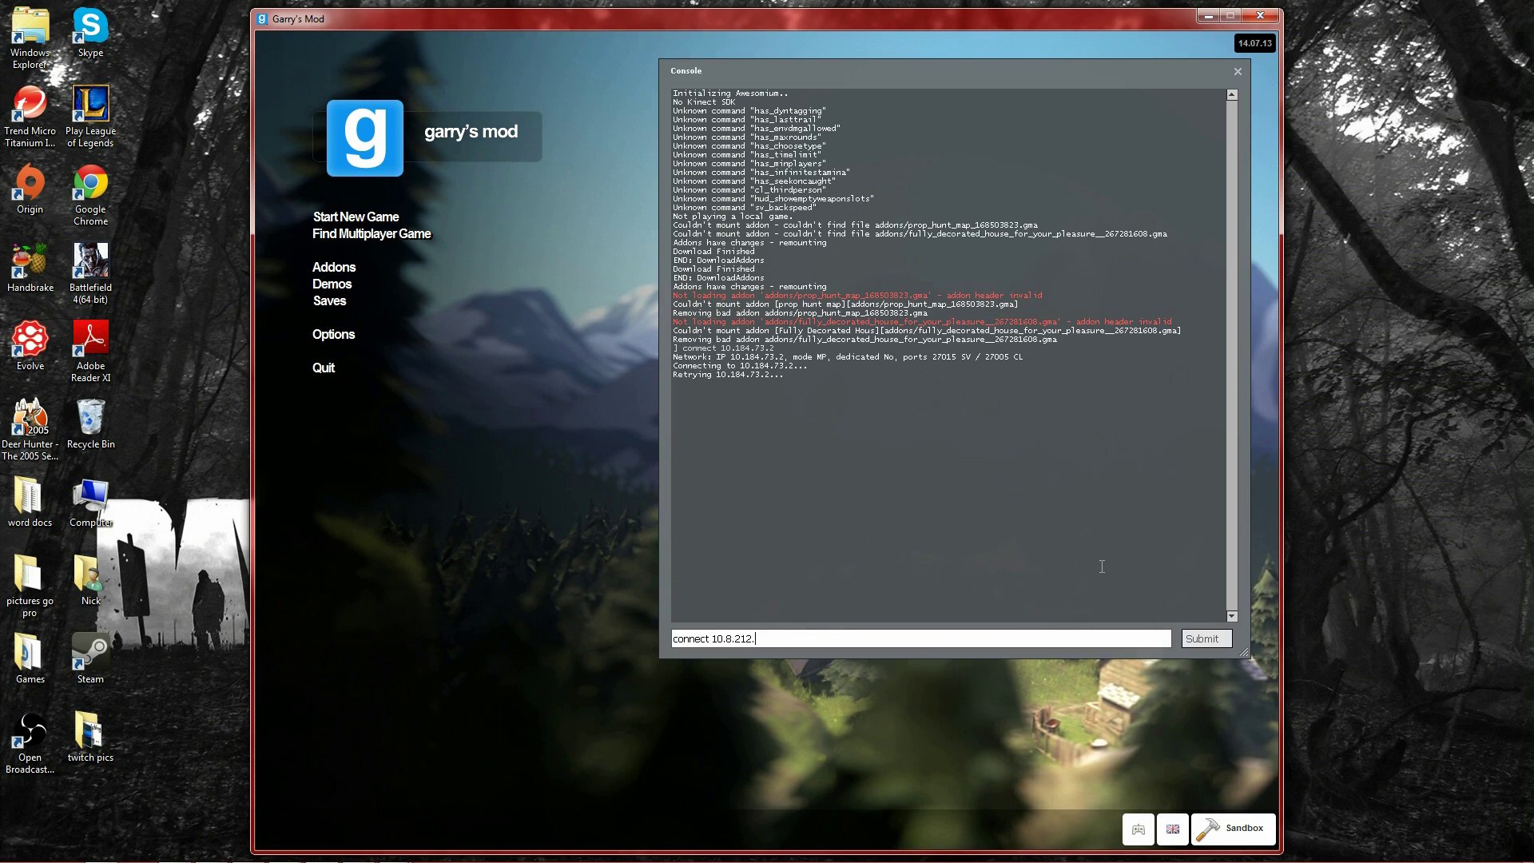
key(BackSpace)
key(BackSpace)
key(BackSpace)
key(BackSpace)
key(BackSpace)
key(BackSpace)
key(BackSpace)
key(BackSpace)
key(BackSpace)
key(BackSpace)
key(BackSpace)
key(BackSpace)
key(BackSpace)
key(BackSpace)
key(BackSpace)
key(BackSpace)
key(BackSpace)
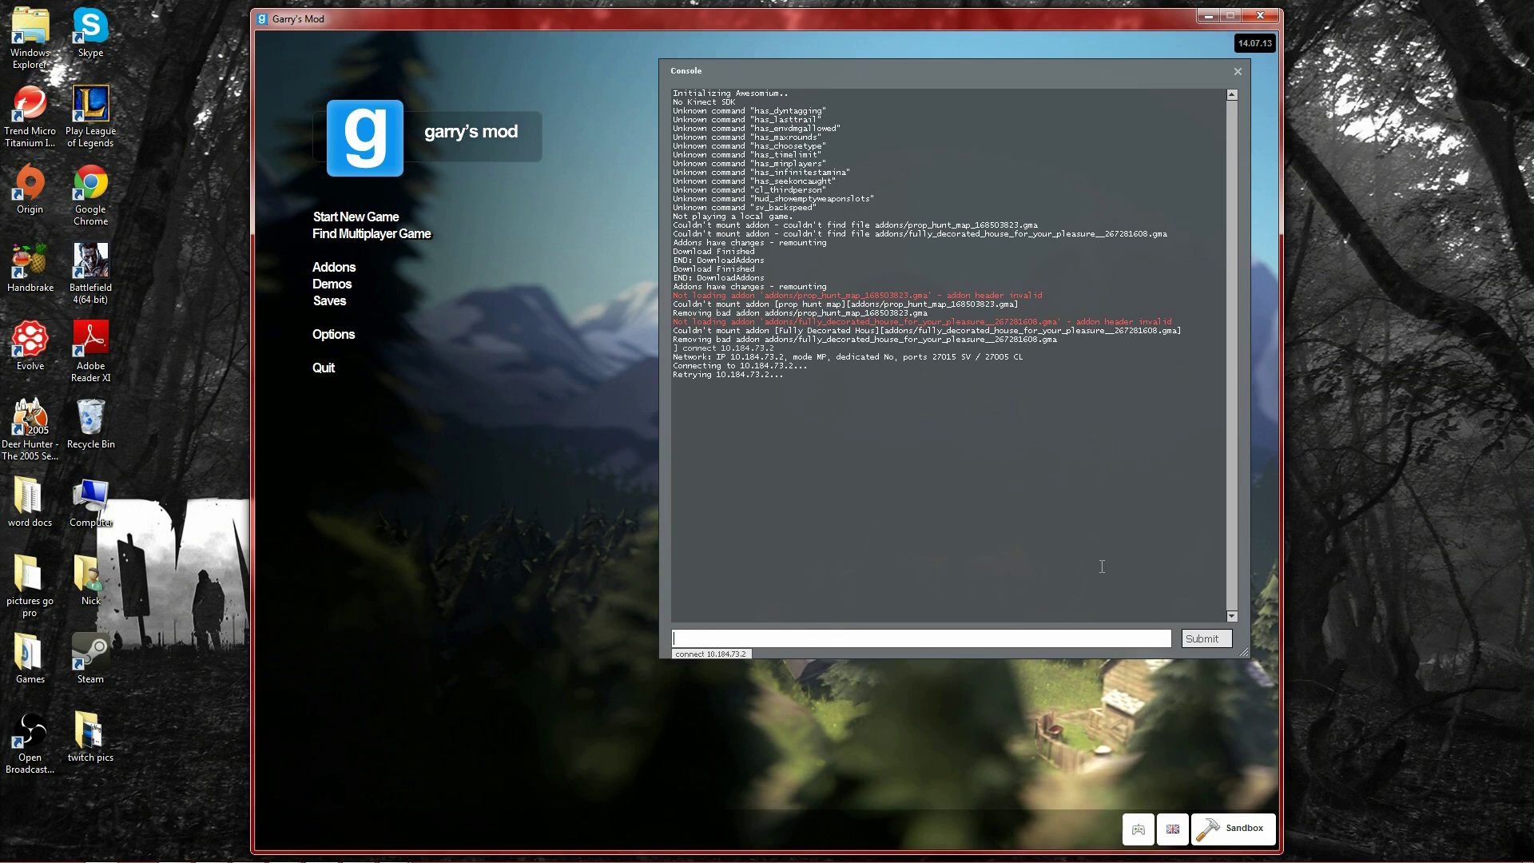
text(sv_)
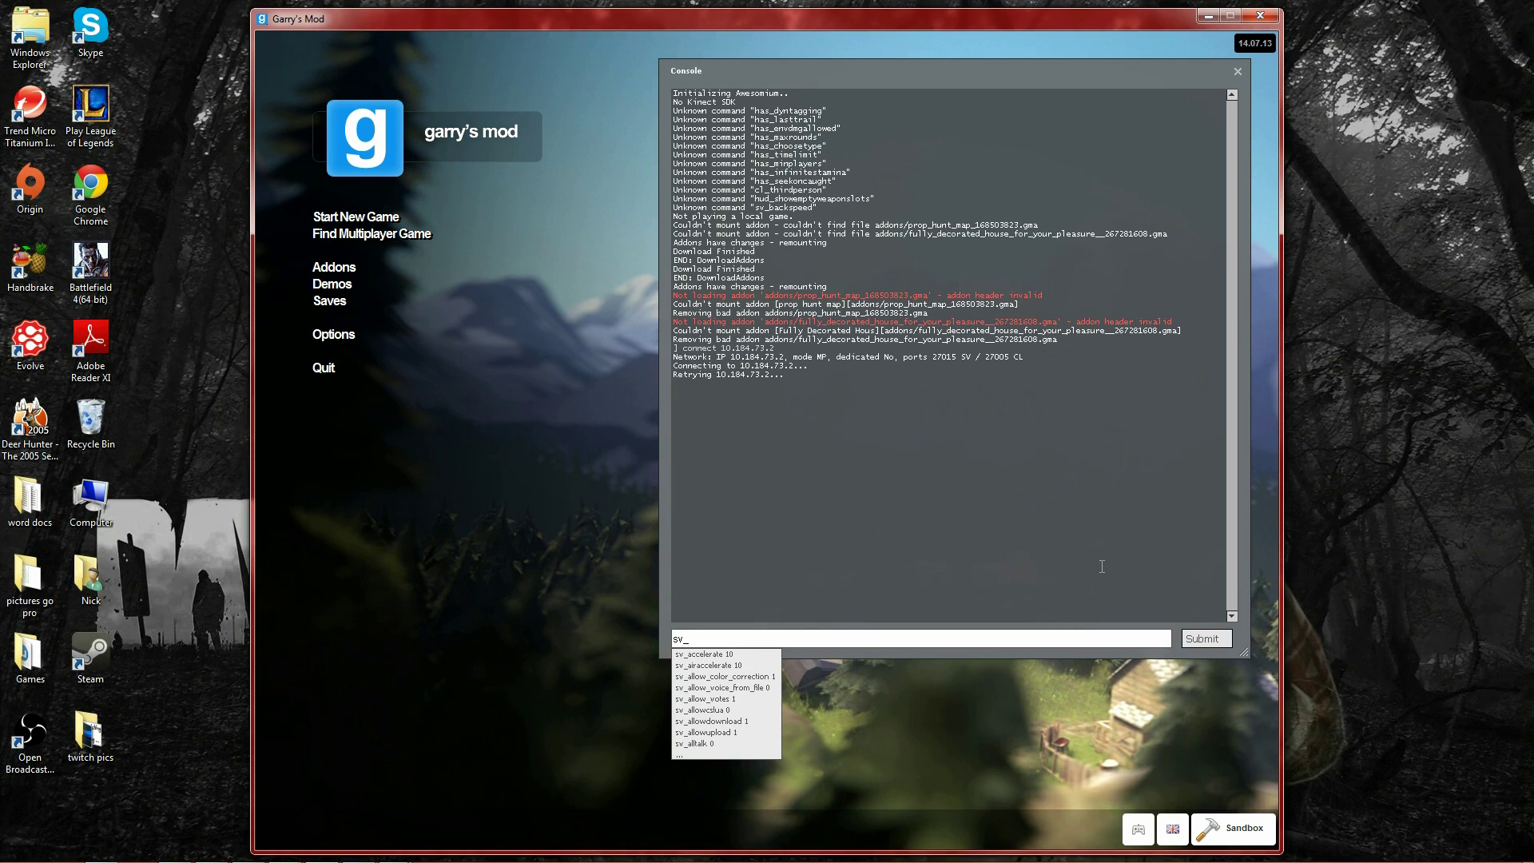
text(k)
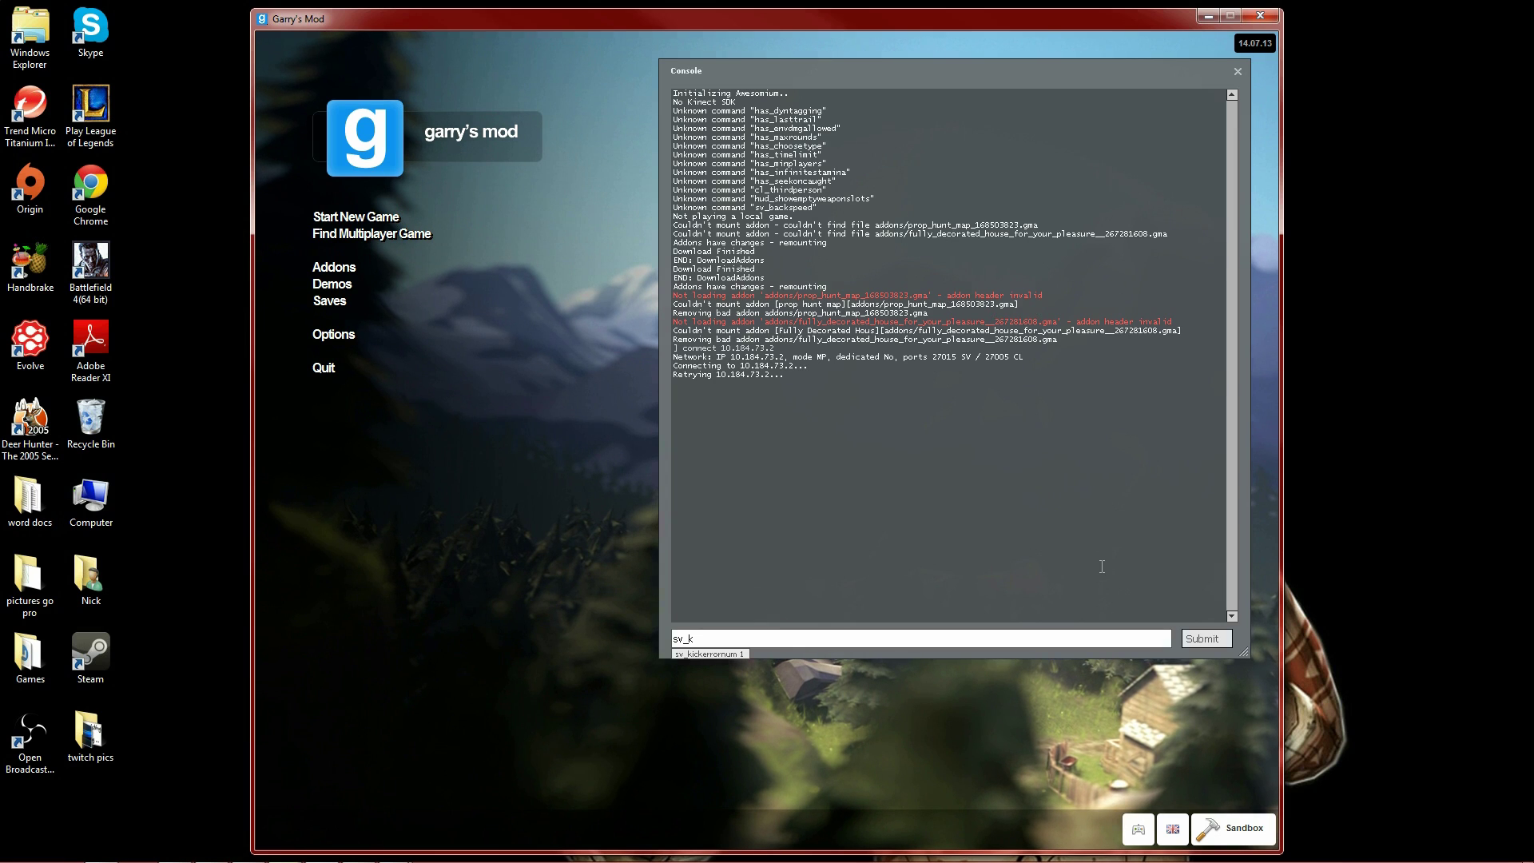
key(BackSpace)
key(BackSpace)
key(BackSpace)
key(BackSpace)
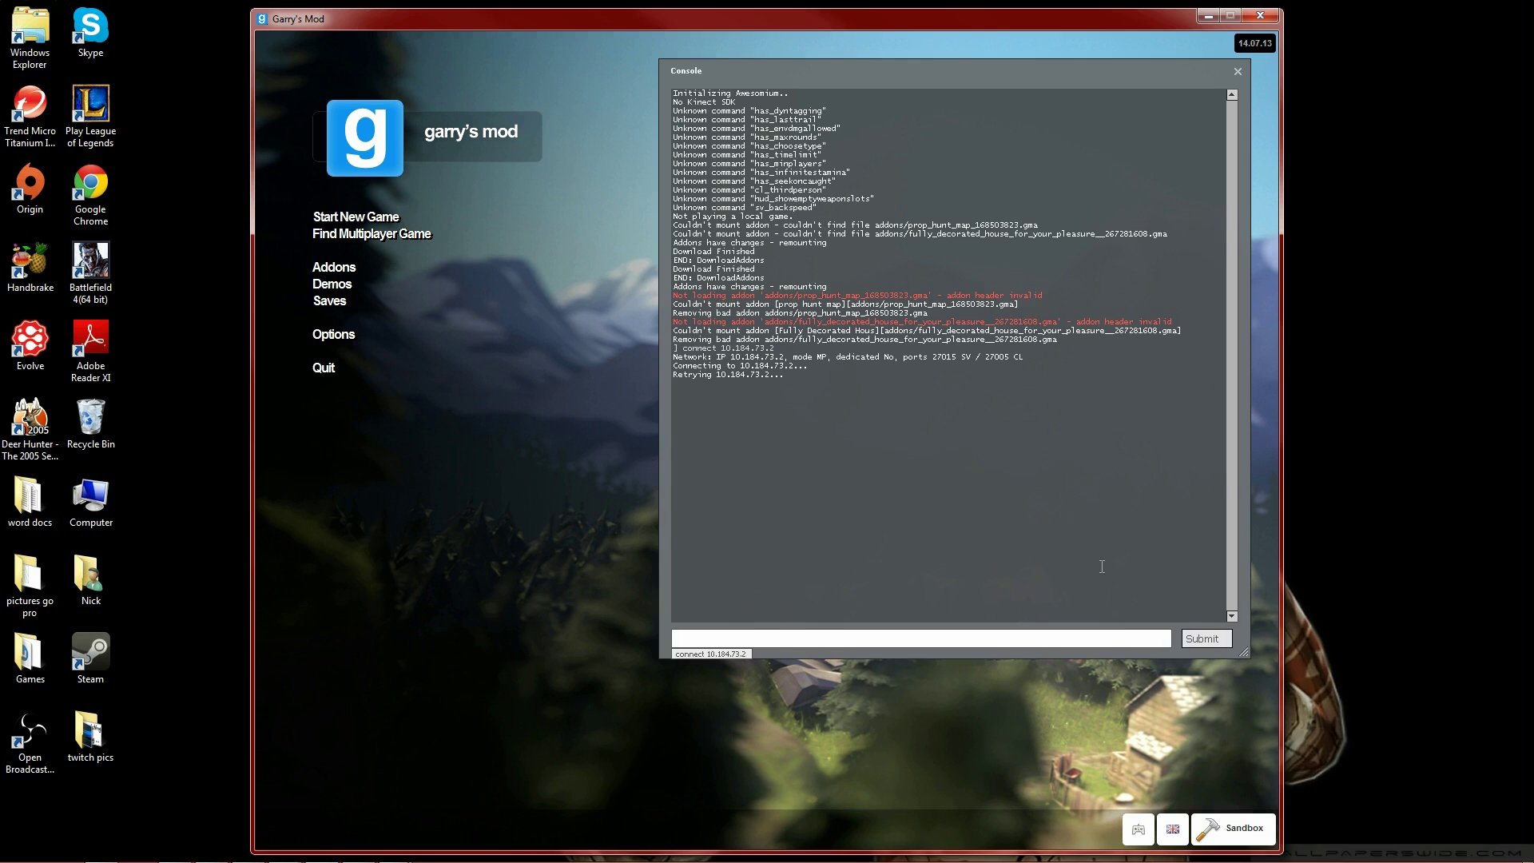
text(s)
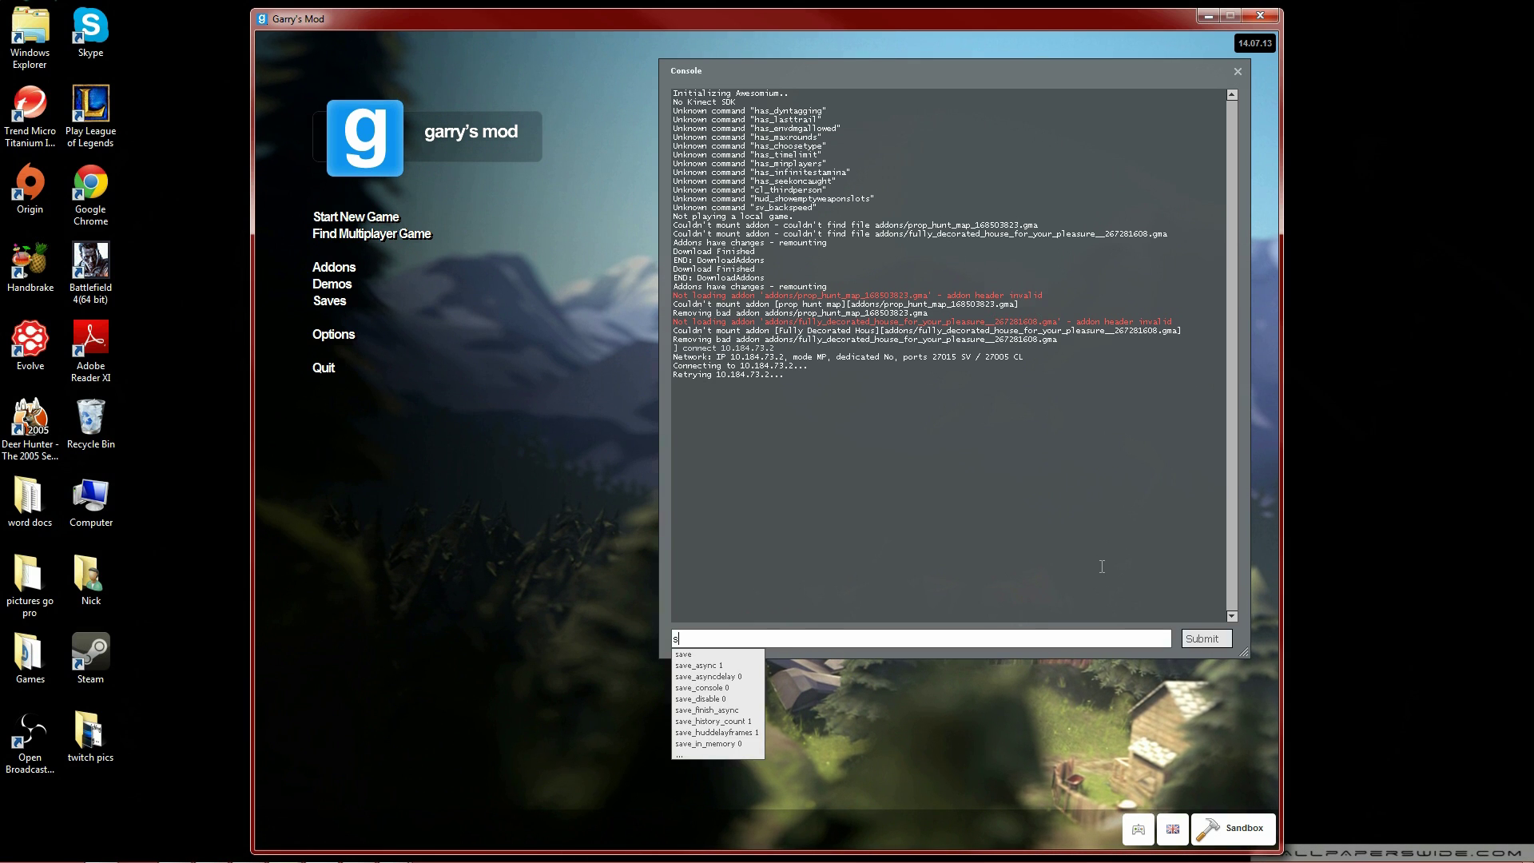
text(v_k)
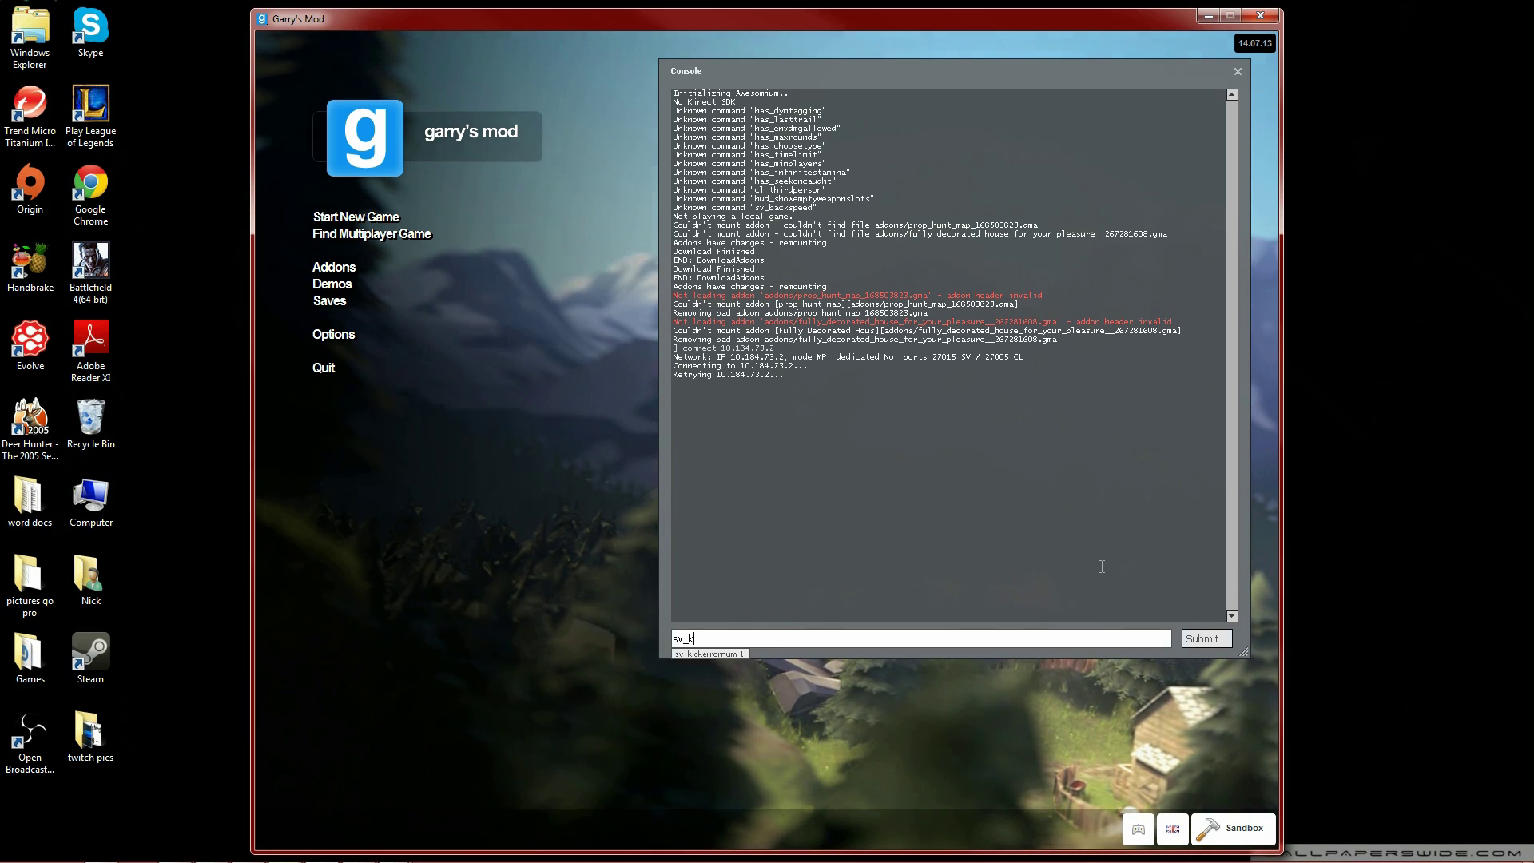
text(ickerrornum 0)
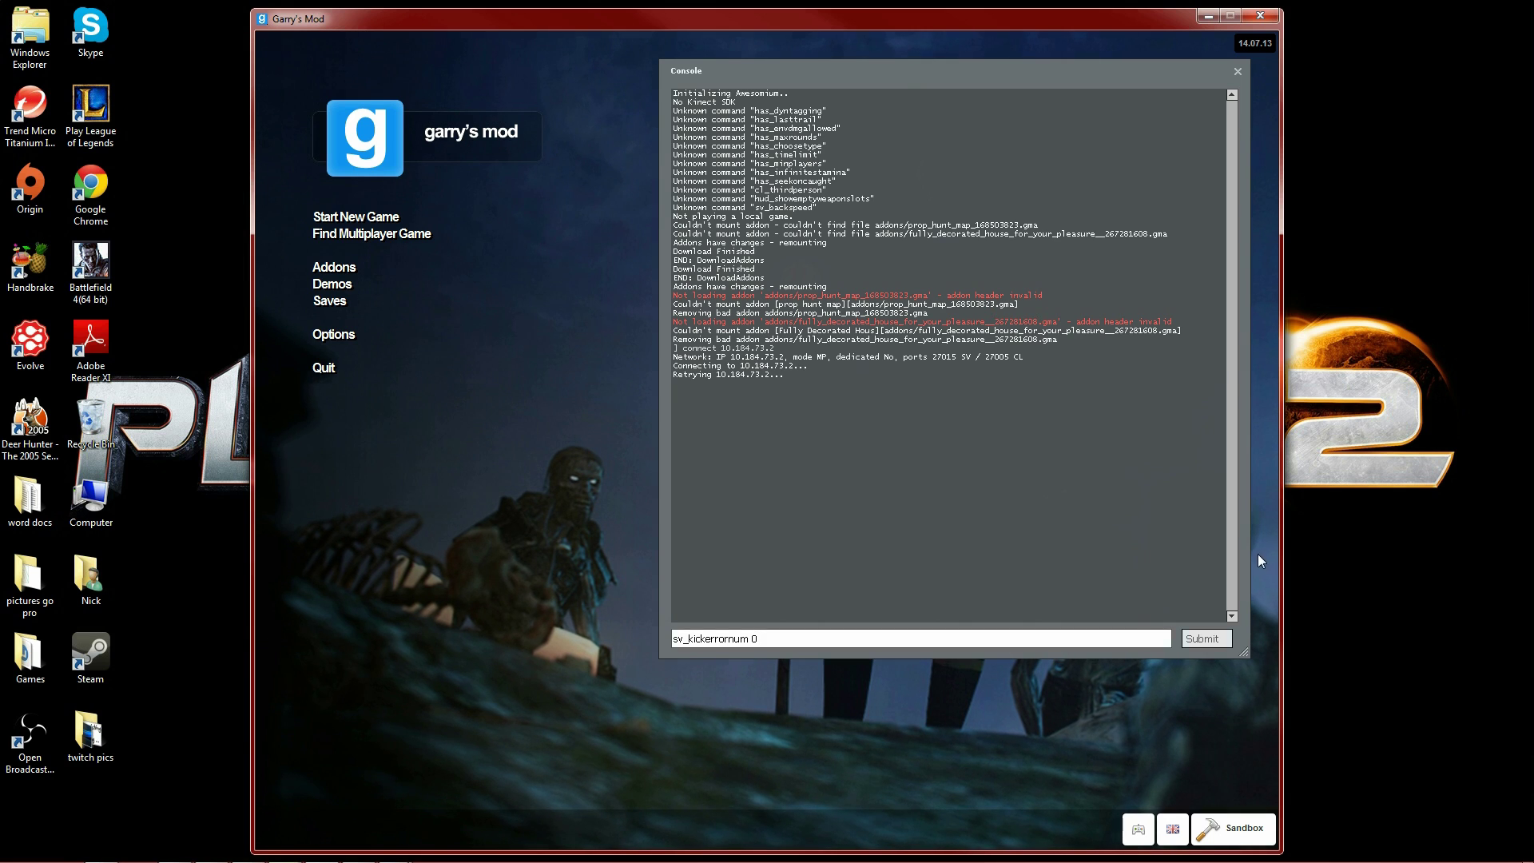
click(1205, 643)
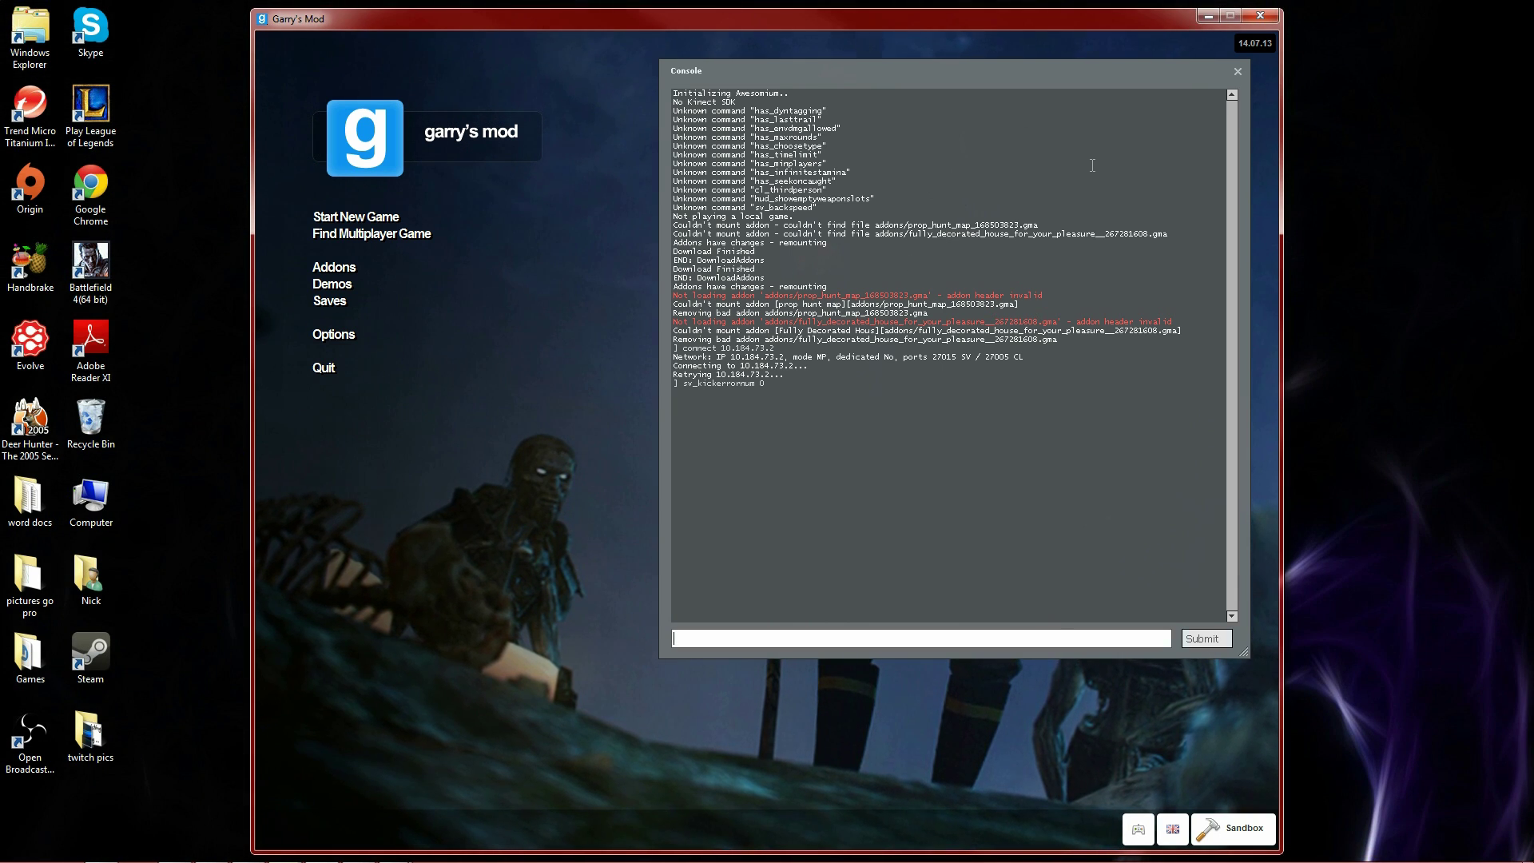
mouse_move(1370, 856)
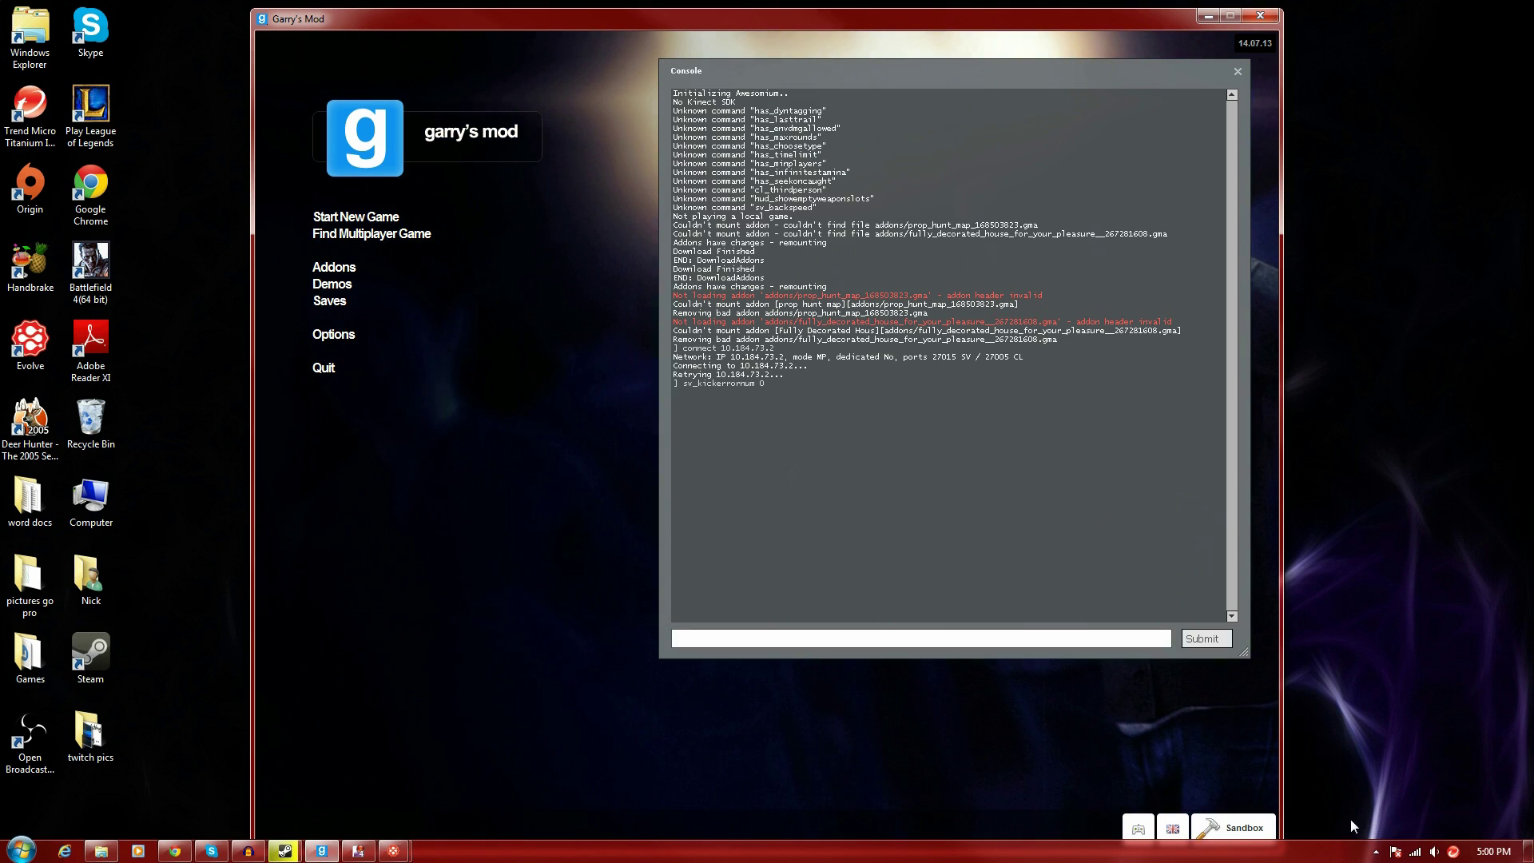